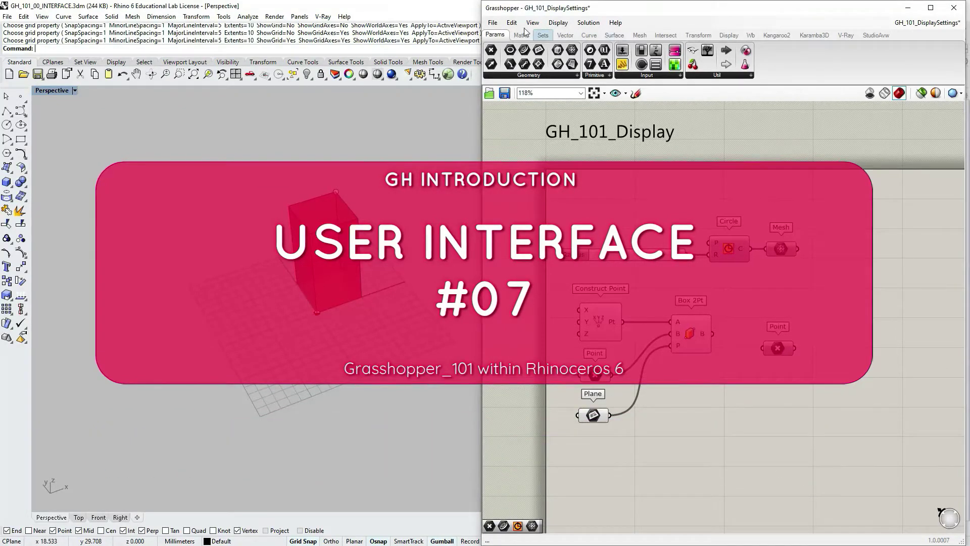
Step: Open Grasshopper's Display menu of canvas display options
{"action": "left_click", "coordinate": [558, 23]}
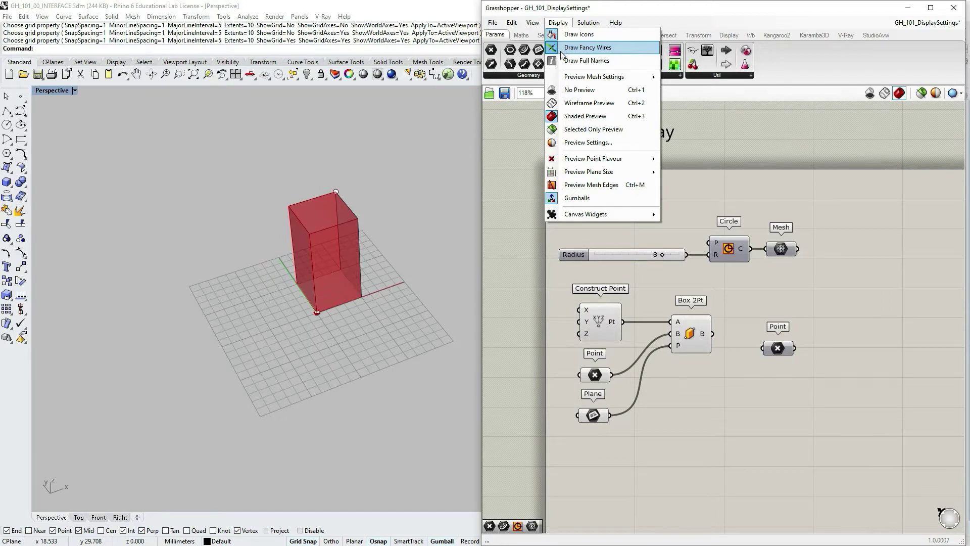
Step: Maximize the Grasshopper editor, show components as text names, then switch back to icons
{"action": "left_click", "coordinate": [930, 7]}
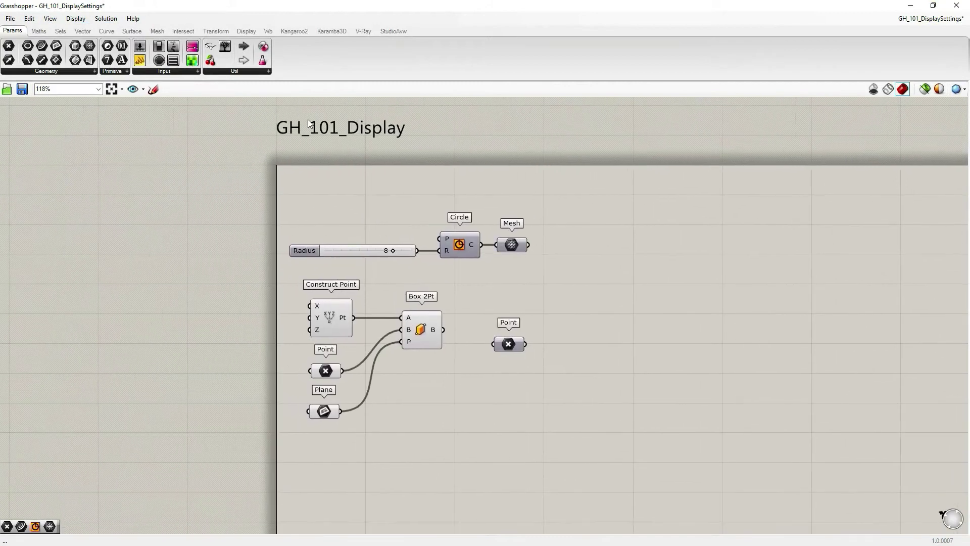
{"action": "left_click", "coordinate": [75, 19]}
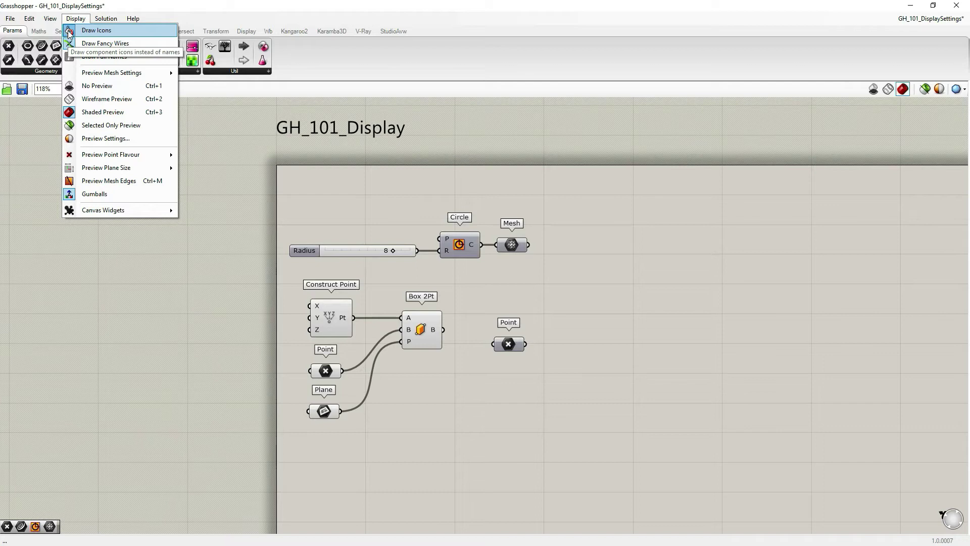
{"action": "left_click", "coordinate": [70, 34]}
{"action": "left_click", "coordinate": [75, 19]}
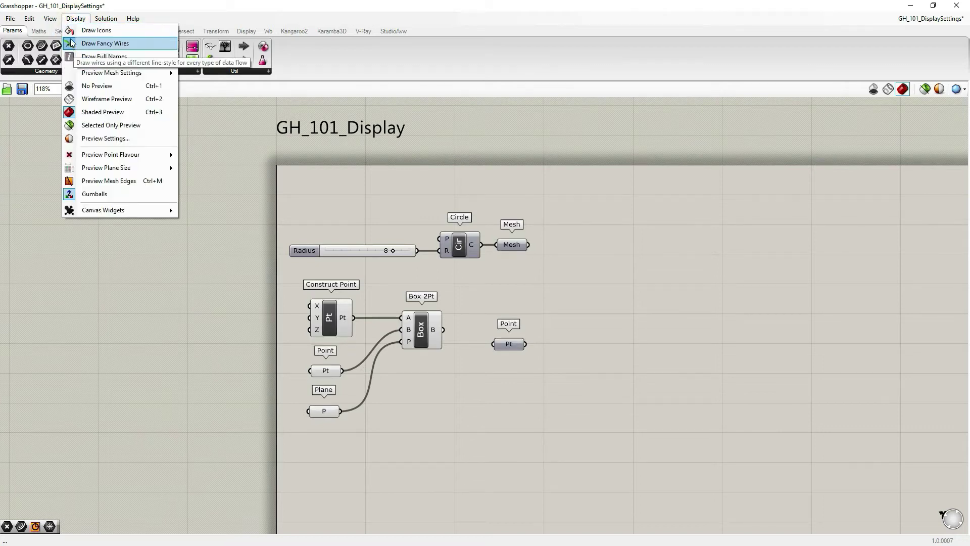
{"action": "left_click", "coordinate": [71, 34]}
Step: Turn on Draw Full Names for inputs and outputs, then return to abbreviated names
{"action": "left_click", "coordinate": [75, 20]}
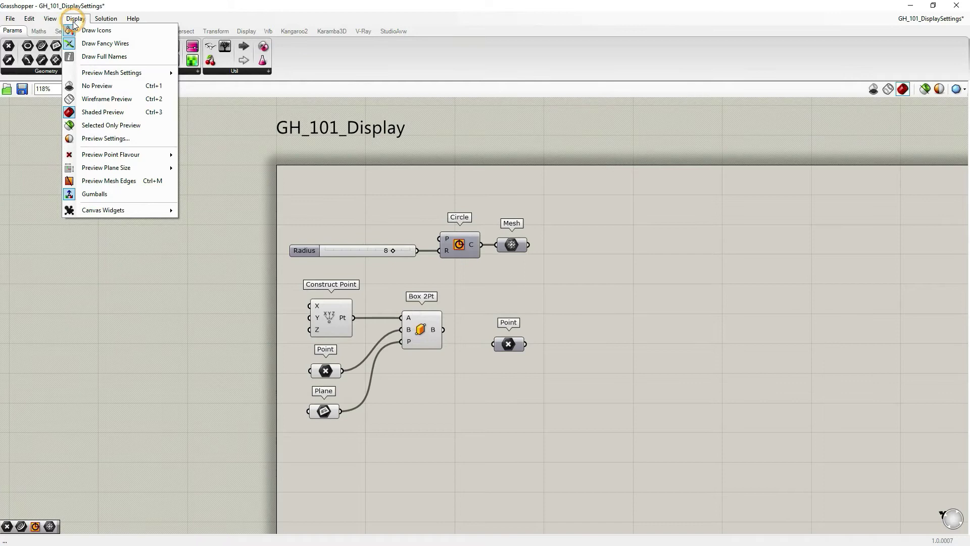
{"action": "left_click", "coordinate": [72, 60]}
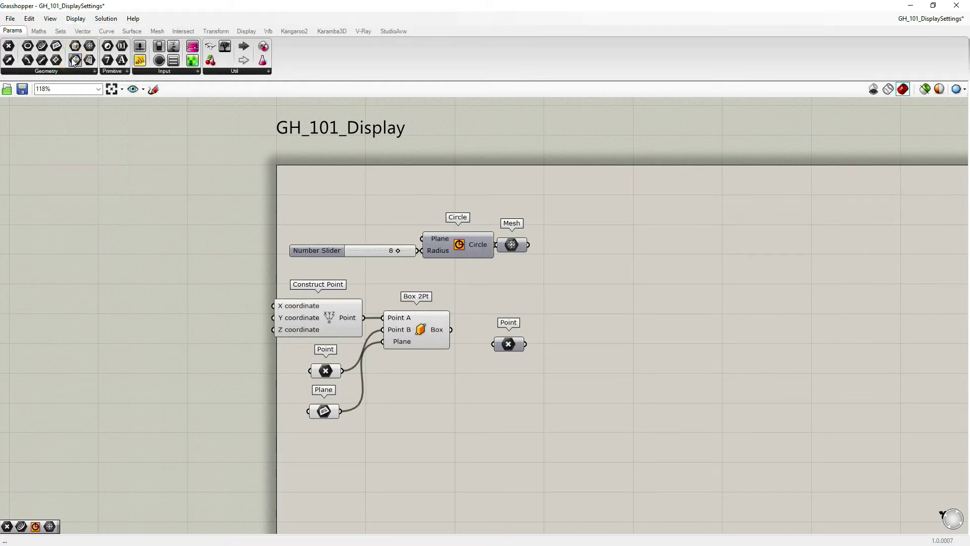
{"action": "left_click", "coordinate": [75, 20]}
{"action": "left_click", "coordinate": [70, 58]}
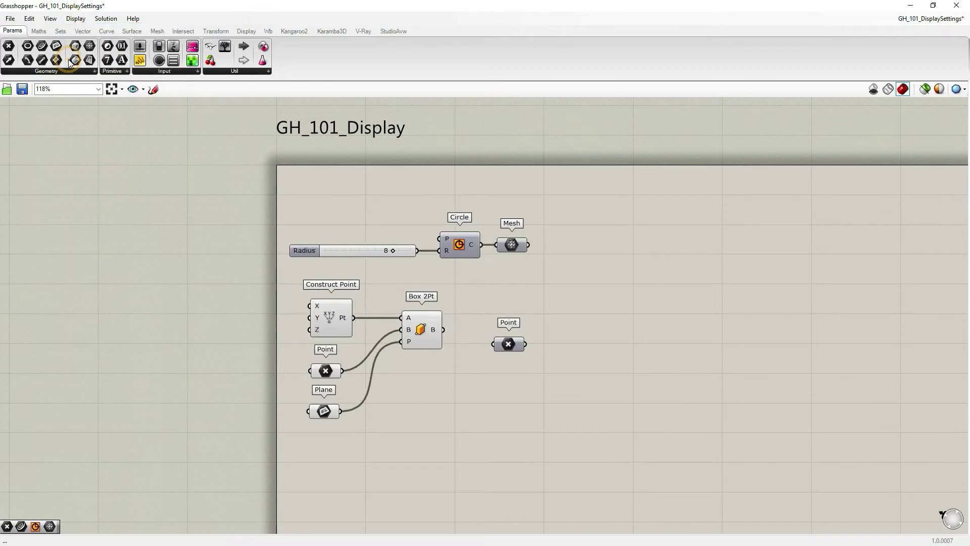
{"action": "left_click", "coordinate": [76, 20]}
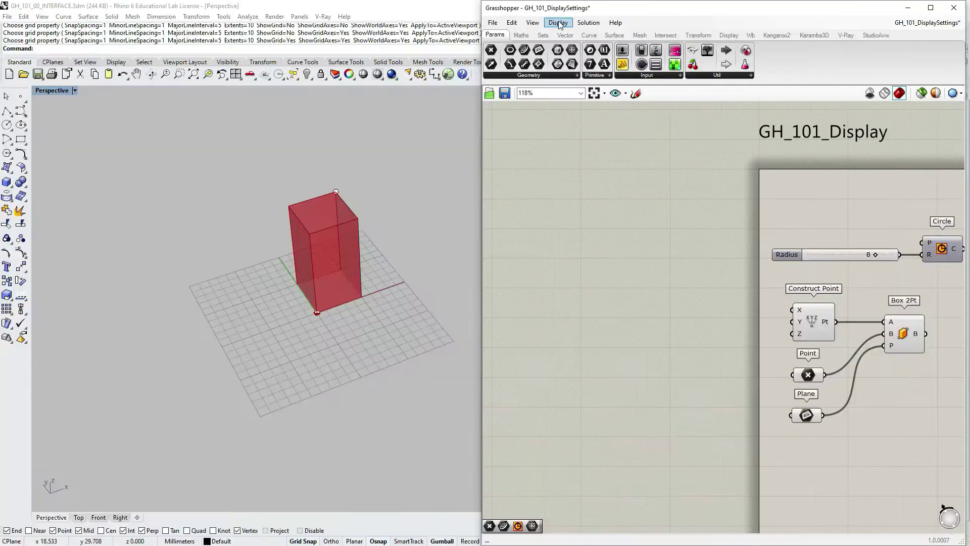
Step: Preview the box with No Preview, then Wireframe Preview, then Shaded Preview
{"action": "left_click", "coordinate": [558, 22]}
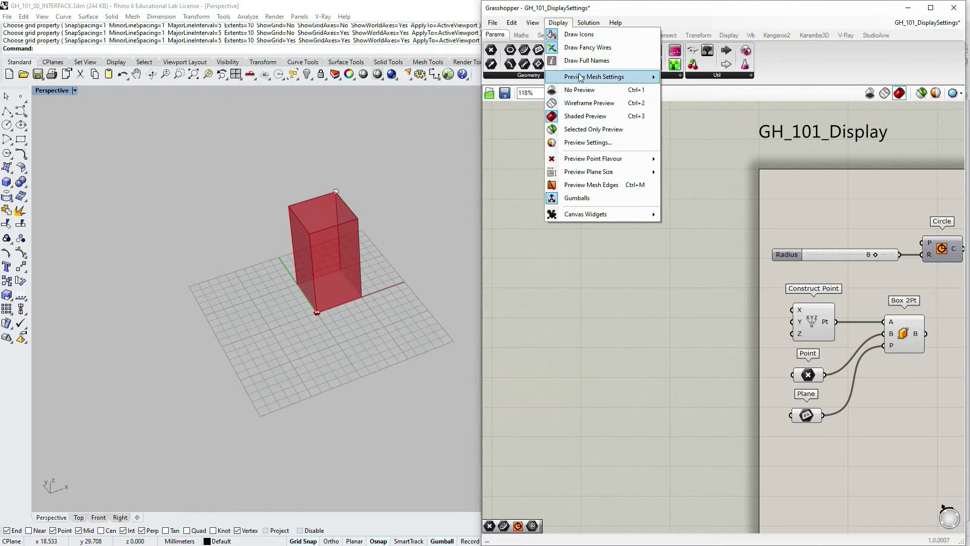
{"action": "mouse_move", "coordinate": [606, 80]}
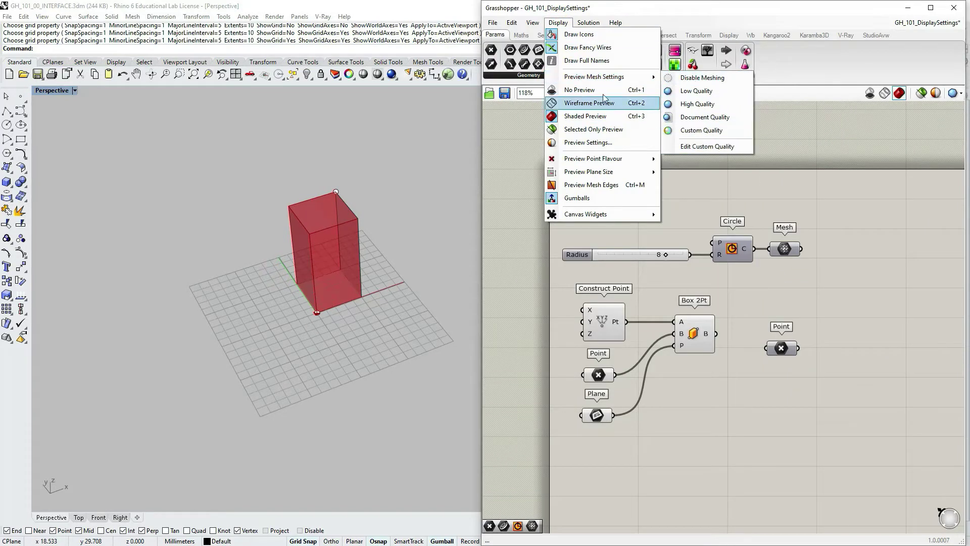
{"action": "left_click", "coordinate": [580, 91]}
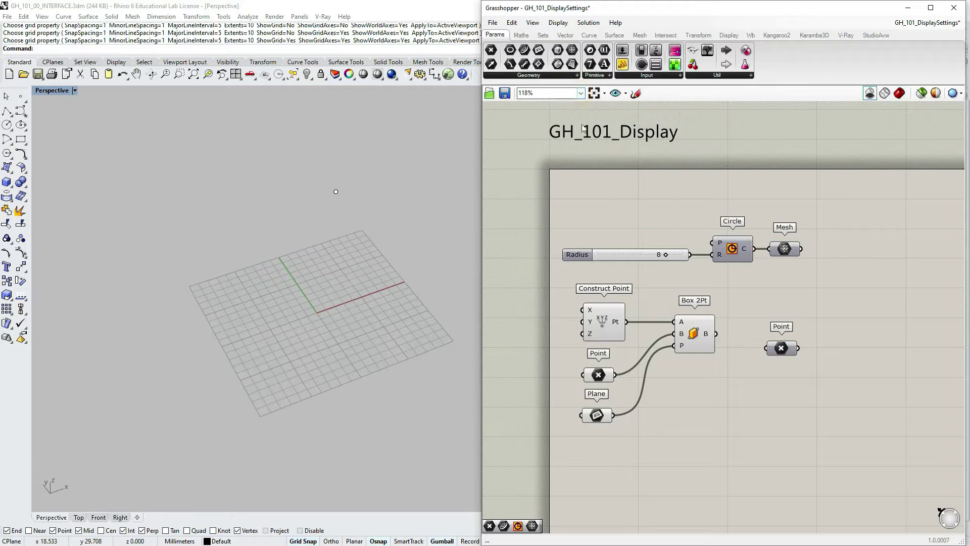
{"action": "left_click", "coordinate": [558, 22]}
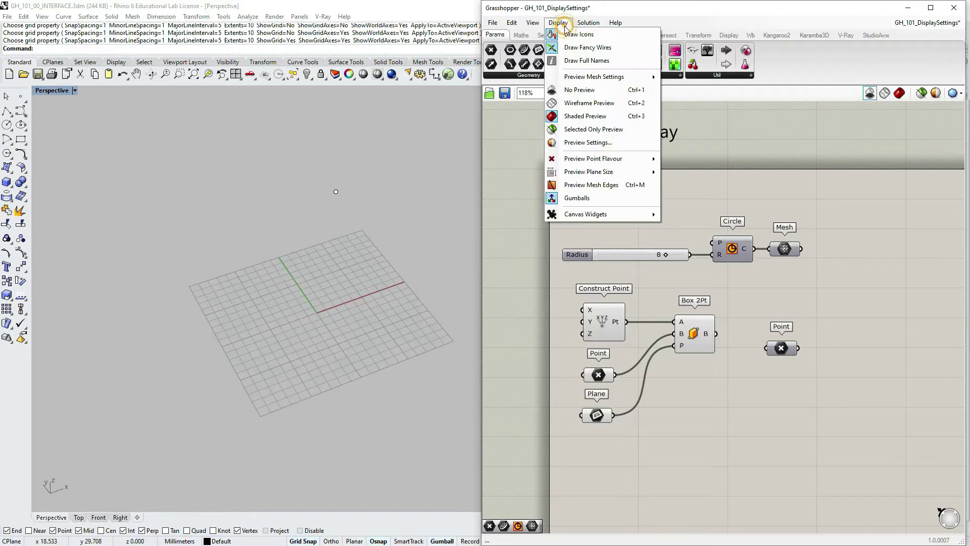
{"action": "left_click", "coordinate": [580, 103]}
{"action": "left_click", "coordinate": [559, 23]}
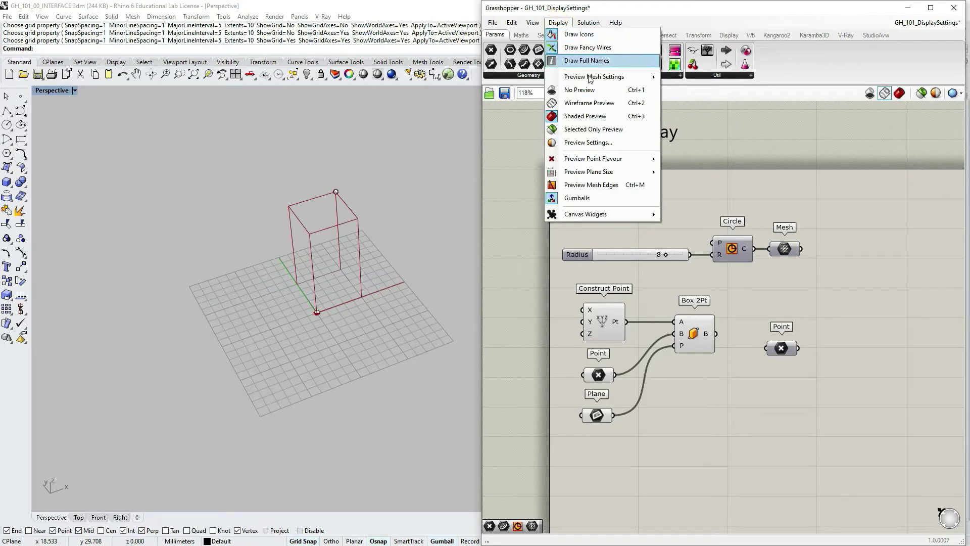
{"action": "left_click", "coordinate": [575, 117]}
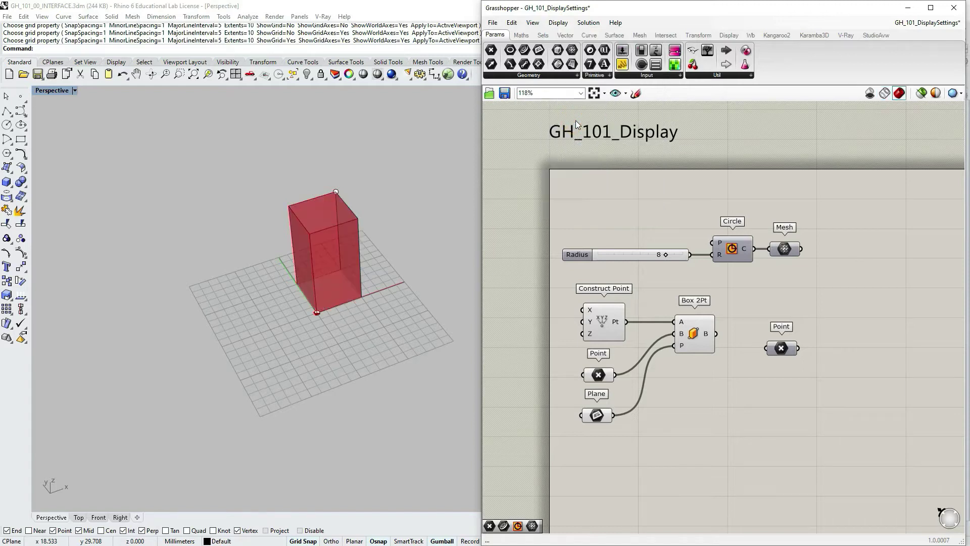
Step: Try Selected Only Preview on Box 2Pt, Circle, Construct Point and Plane, then restore shaded preview
{"action": "left_click", "coordinate": [557, 22]}
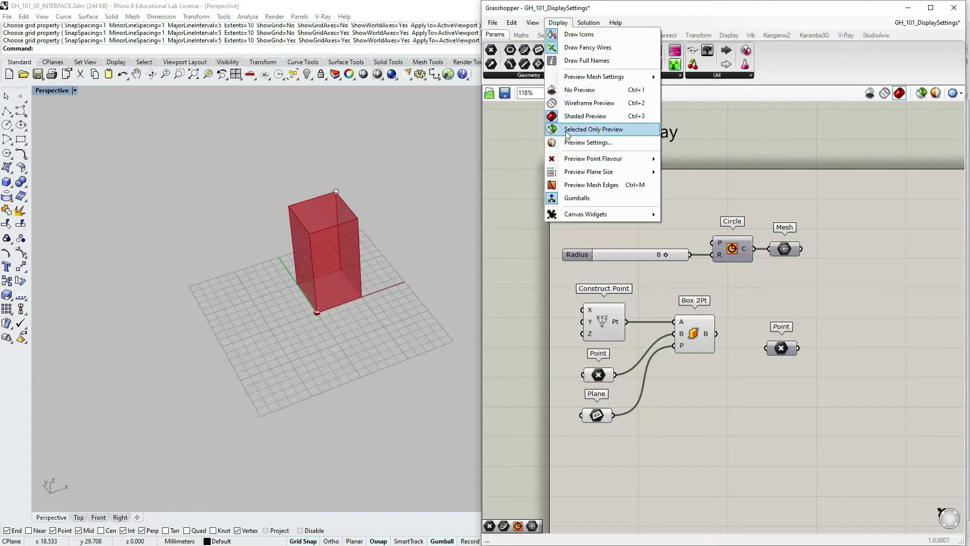
{"action": "left_click", "coordinate": [588, 132]}
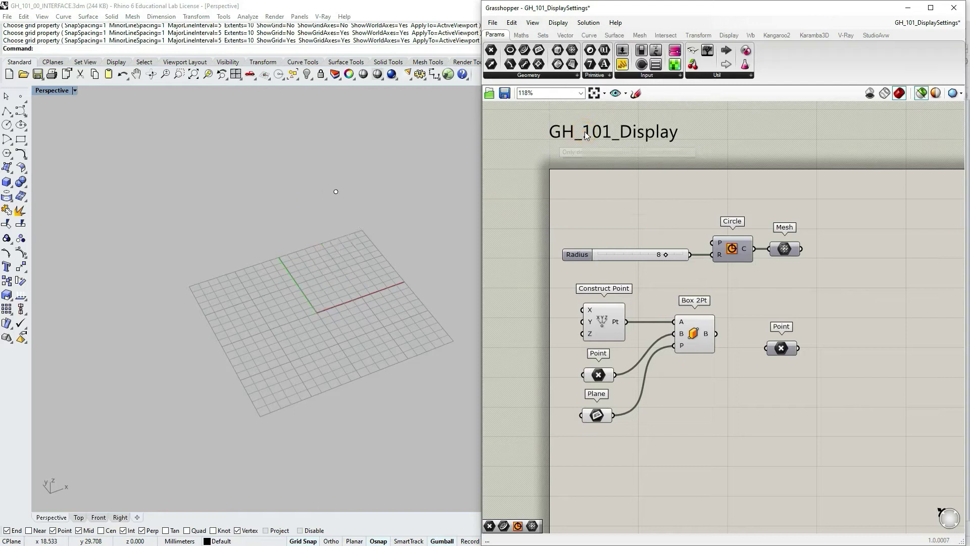
{"action": "left_click", "coordinate": [698, 337]}
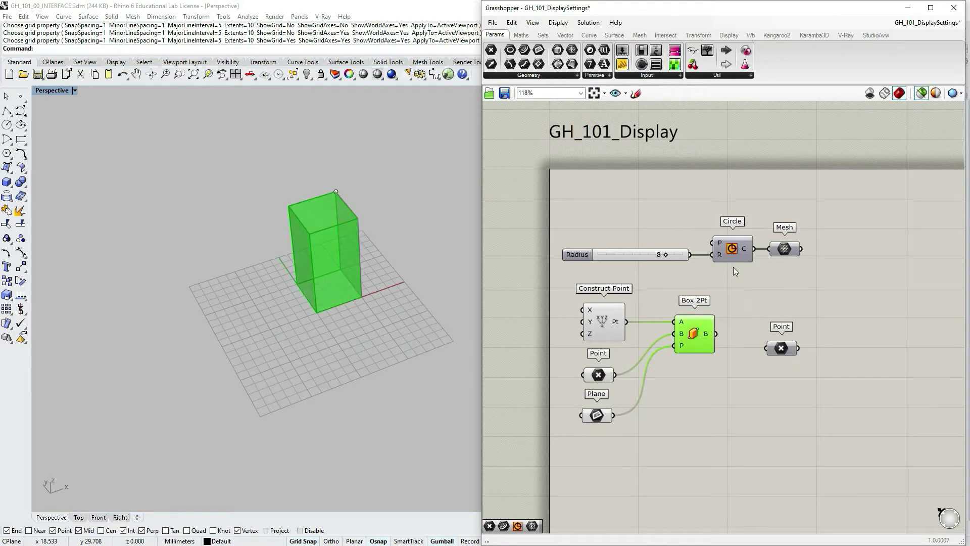
{"action": "left_click", "coordinate": [730, 249]}
{"action": "left_click", "coordinate": [608, 330]}
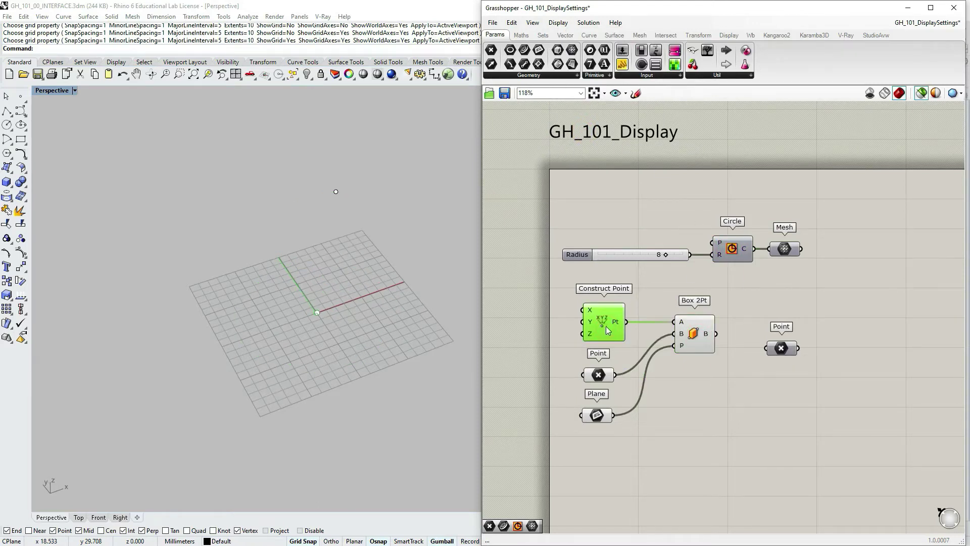
{"action": "left_click", "coordinate": [597, 415]}
{"action": "left_click", "coordinate": [603, 436]}
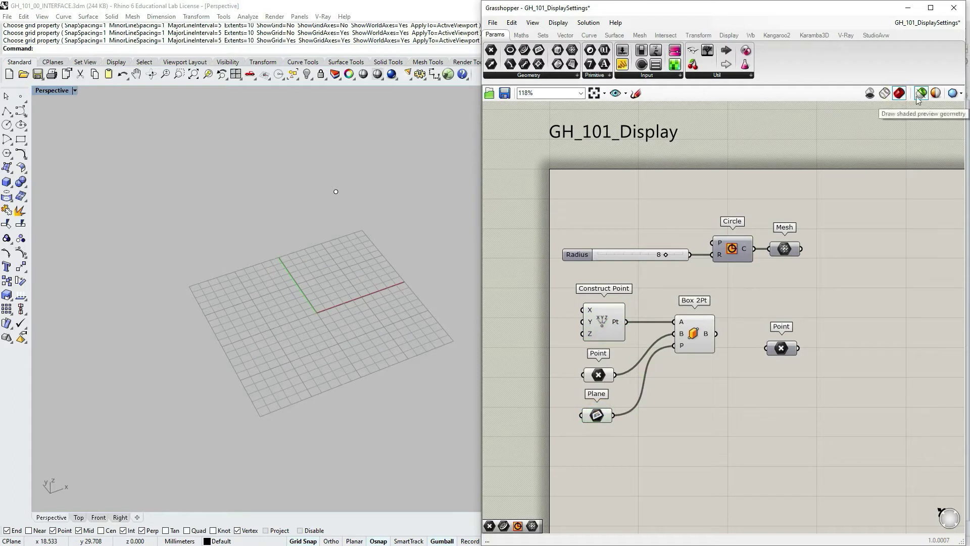
{"action": "left_click", "coordinate": [921, 93]}
{"action": "left_click", "coordinate": [557, 23]}
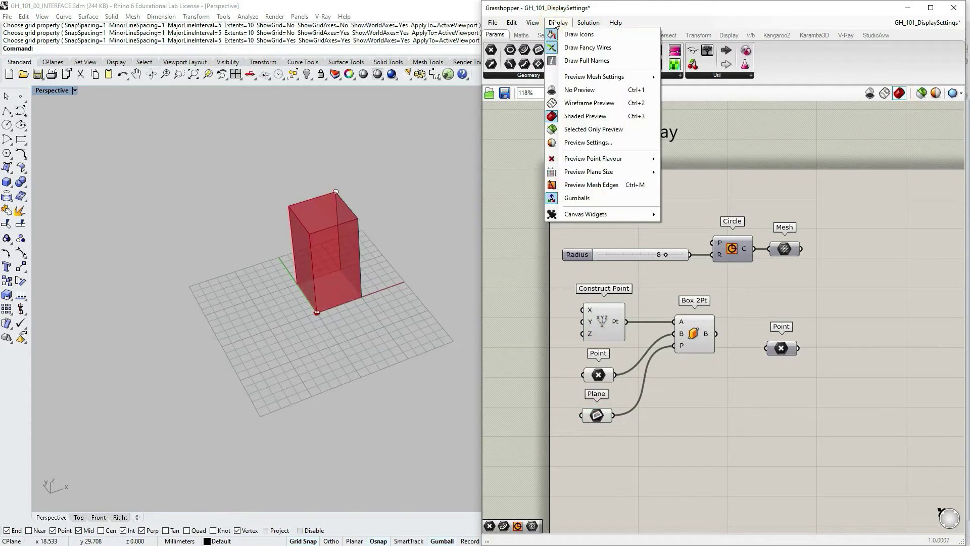
Step: Set normal preview colour to grey 120 with alpha 165 and selected colour to pink 255/40/105
{"action": "left_click", "coordinate": [575, 144]}
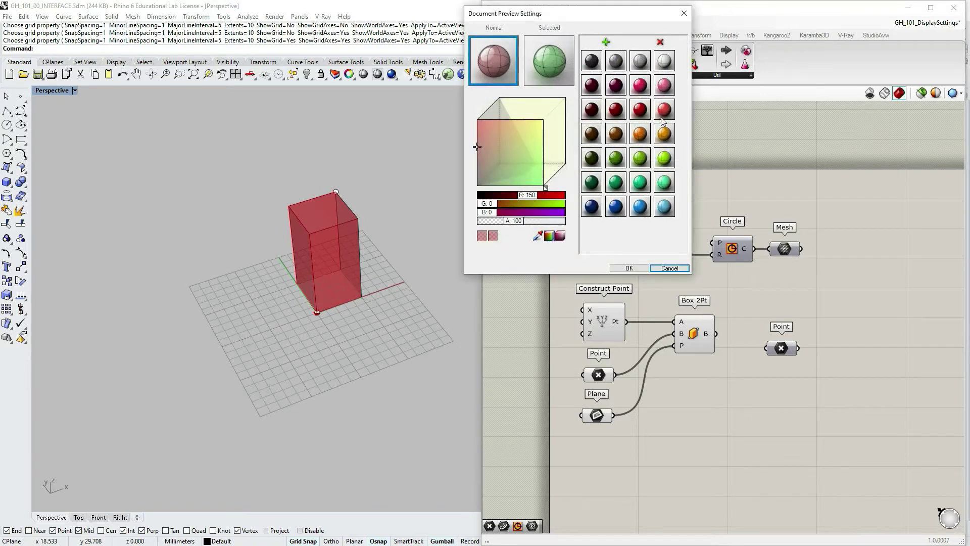
{"action": "left_click", "coordinate": [616, 62]}
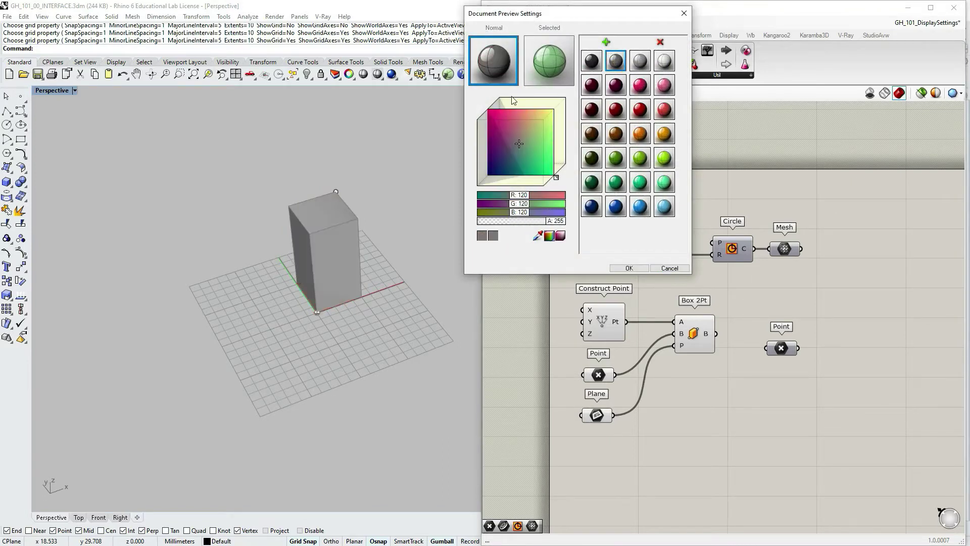
{"action": "left_click_drag", "start_coordinate": [646, 88], "coordinate": [545, 70]}
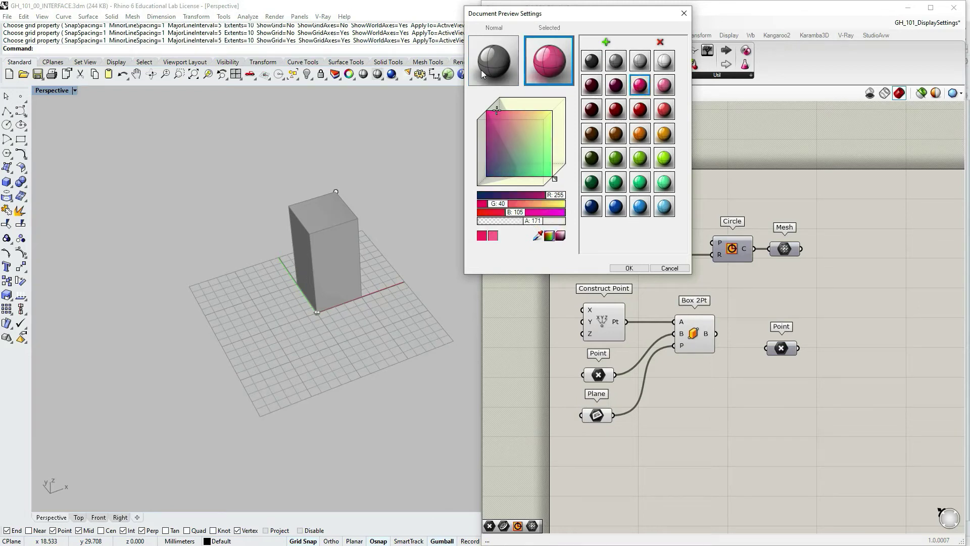
{"action": "left_click", "coordinate": [493, 60]}
{"action": "left_click", "coordinate": [555, 222]}
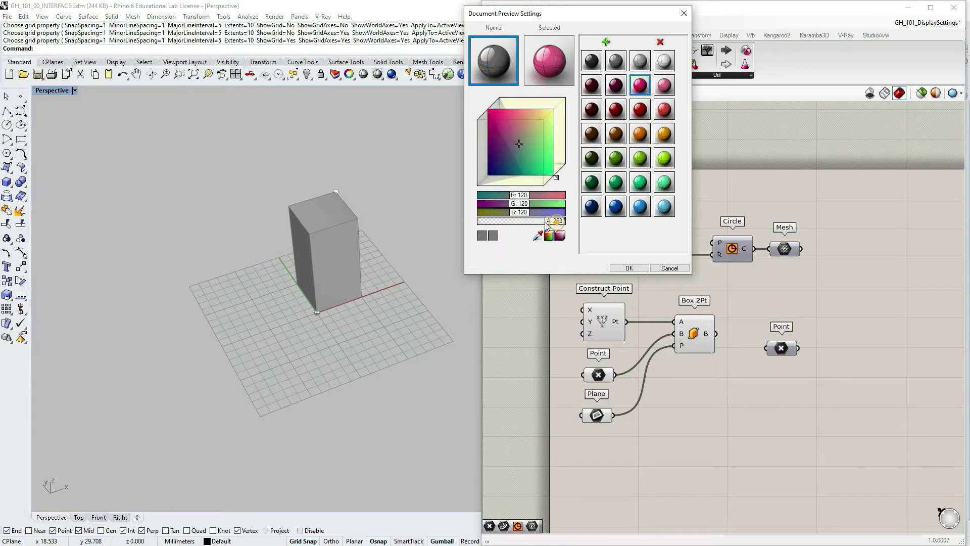
{"action": "left_click", "coordinate": [629, 267]}
{"action": "left_click", "coordinate": [670, 189]}
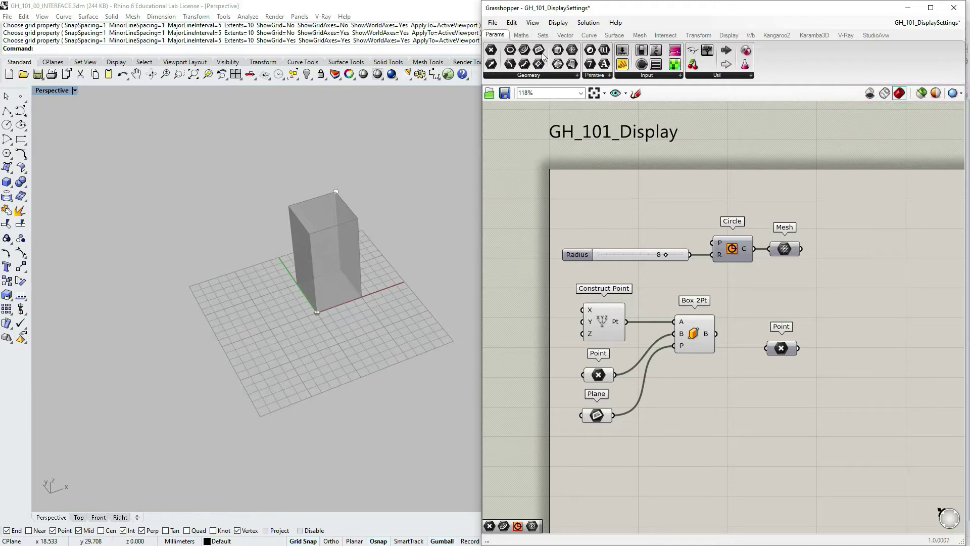
Step: Try the Dot, Point and Cross point preview flavours in turn
{"action": "left_click", "coordinate": [557, 22]}
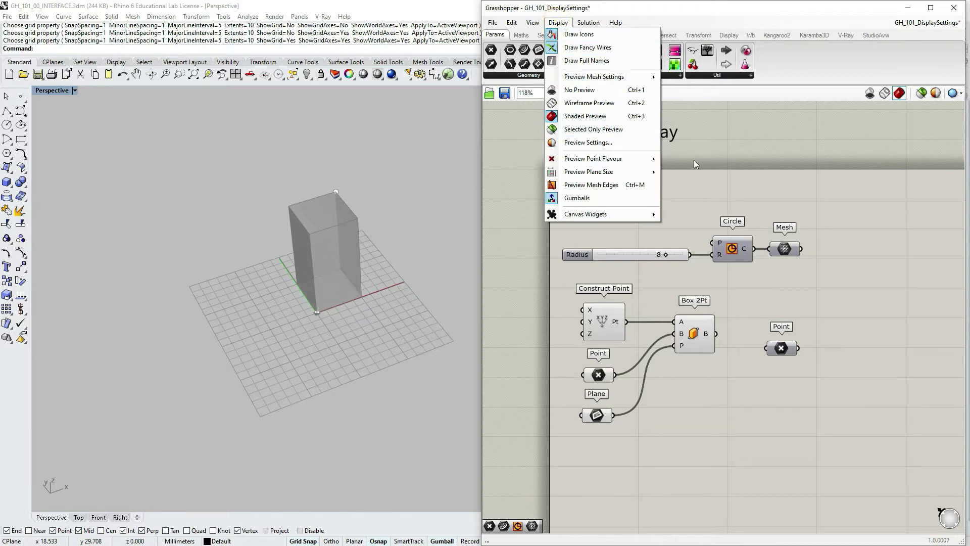
{"action": "mouse_move", "coordinate": [564, 159]}
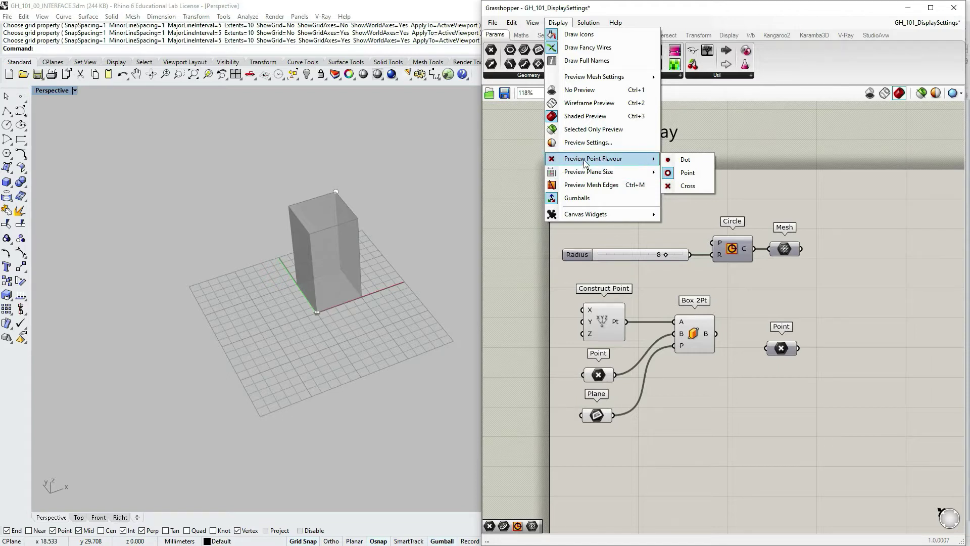
{"action": "left_click", "coordinate": [351, 202]}
{"action": "scroll", "coordinate": [352, 203], "scroll_direction": "up", "scroll_amount": 3}
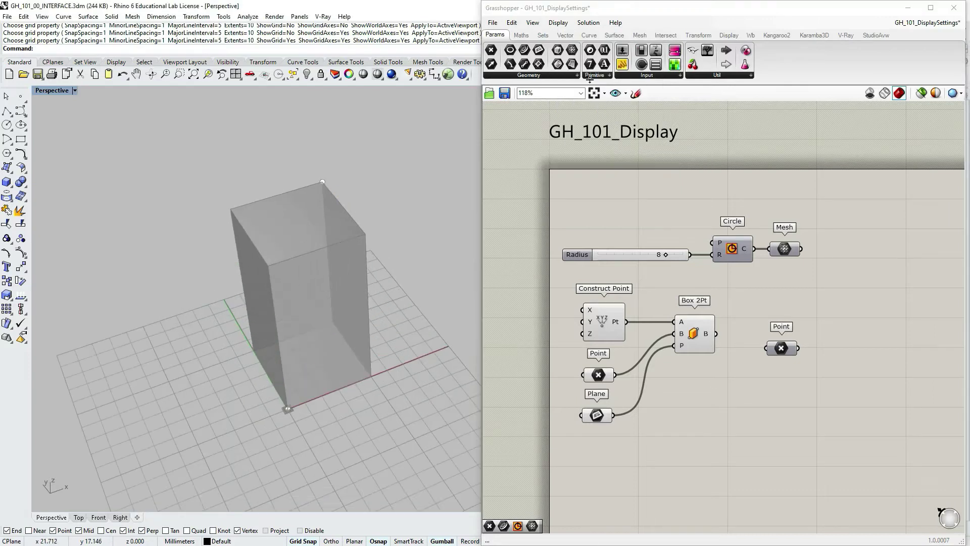
{"action": "left_click", "coordinate": [558, 23]}
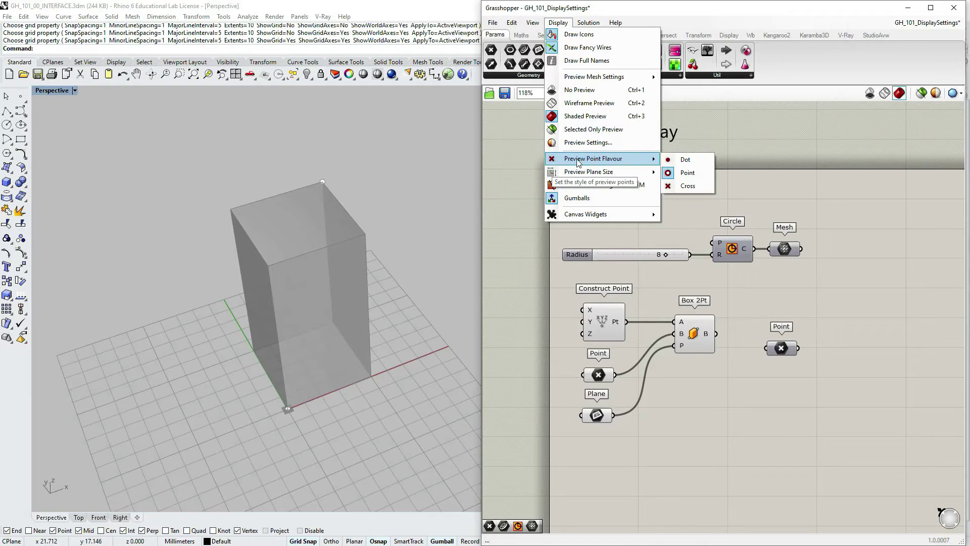
{"action": "left_click", "coordinate": [683, 161]}
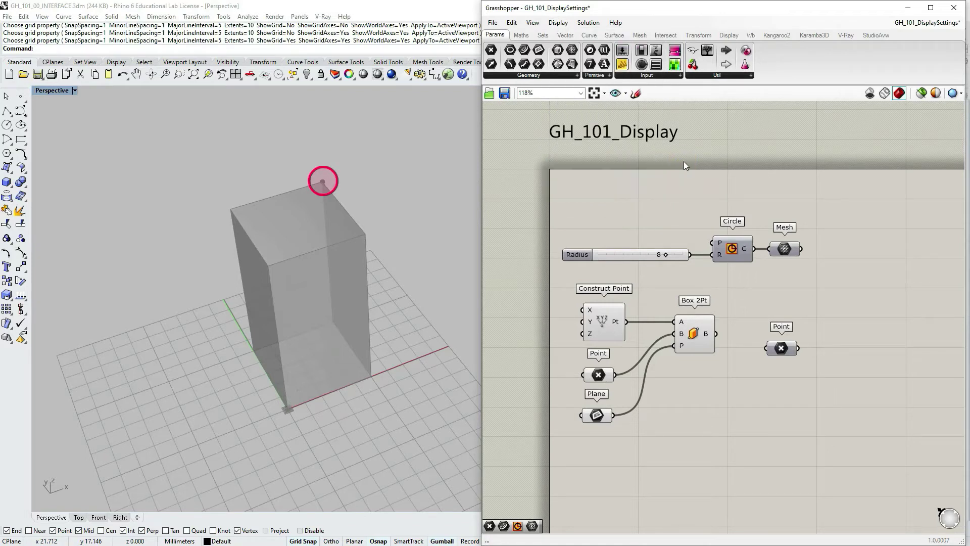
{"action": "left_click", "coordinate": [558, 22]}
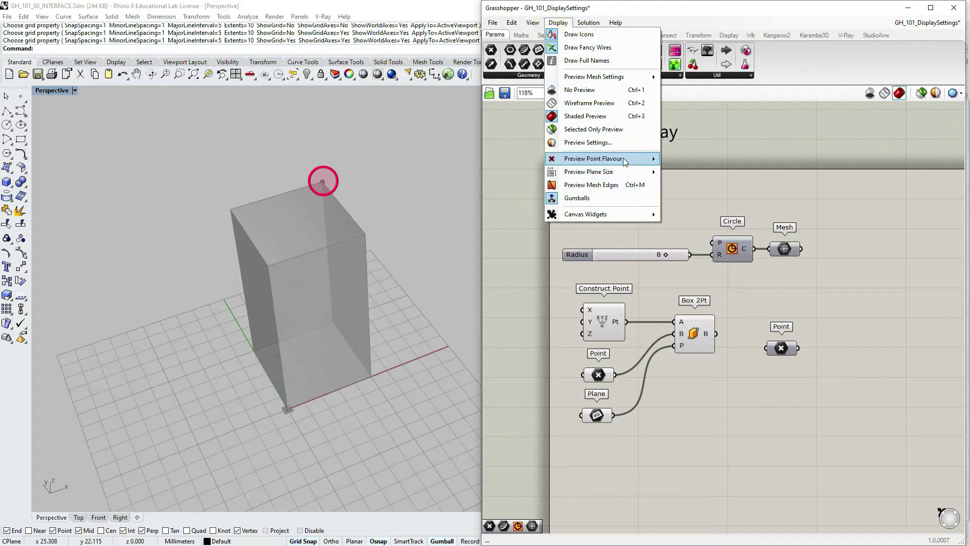
{"action": "mouse_move", "coordinate": [639, 162]}
{"action": "left_click", "coordinate": [688, 173]}
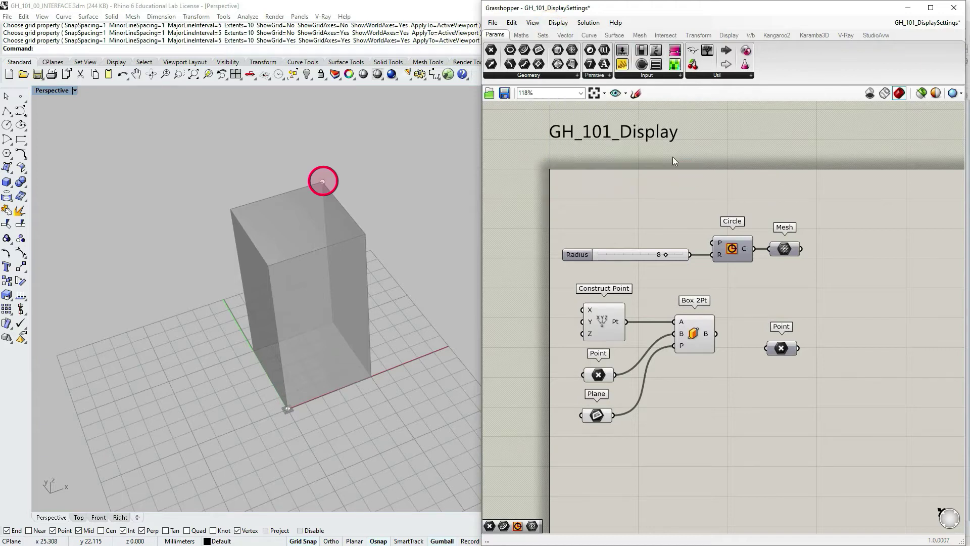
{"action": "left_click", "coordinate": [558, 23]}
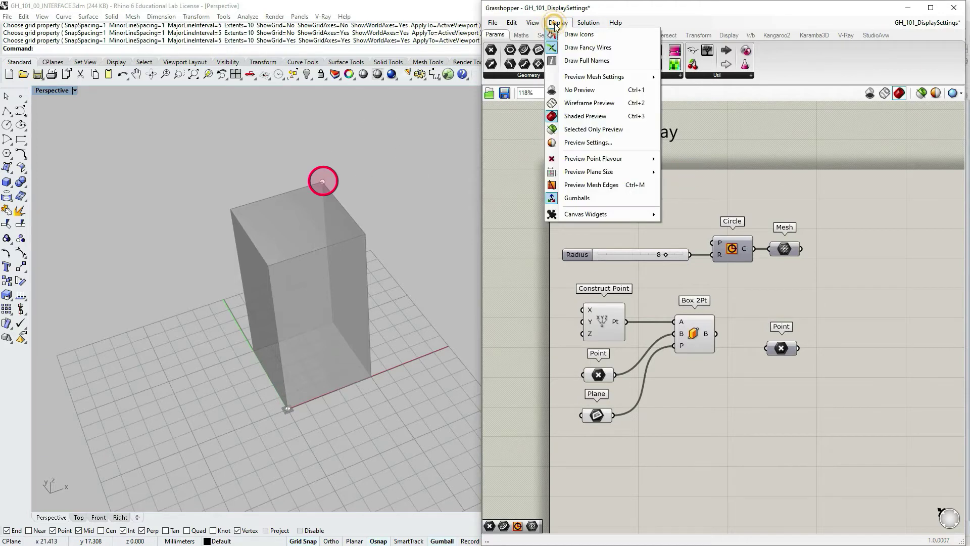
{"action": "mouse_move", "coordinate": [604, 159]}
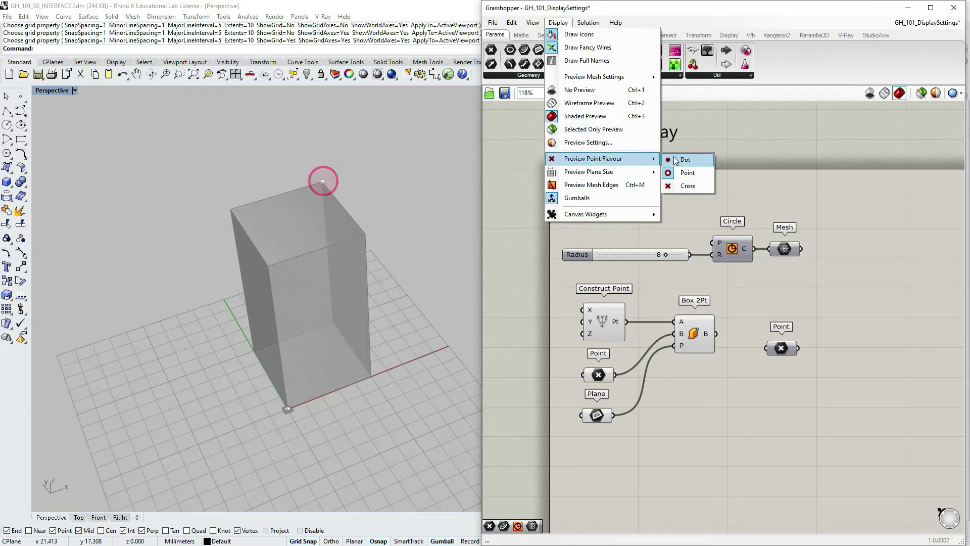
{"action": "left_click", "coordinate": [687, 186]}
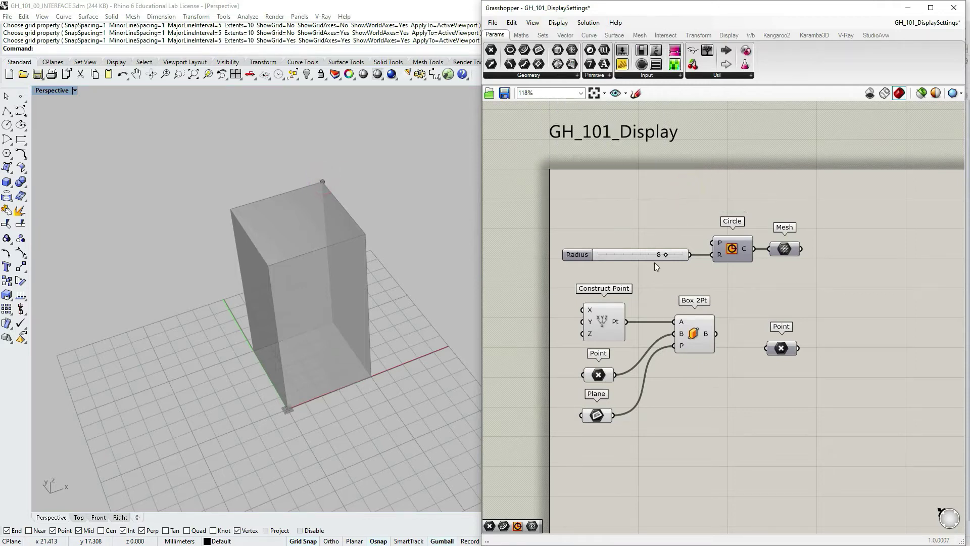
Step: Zoom in on the box's top corner point, then set point previews back to Point
{"action": "left_click", "coordinate": [558, 22]}
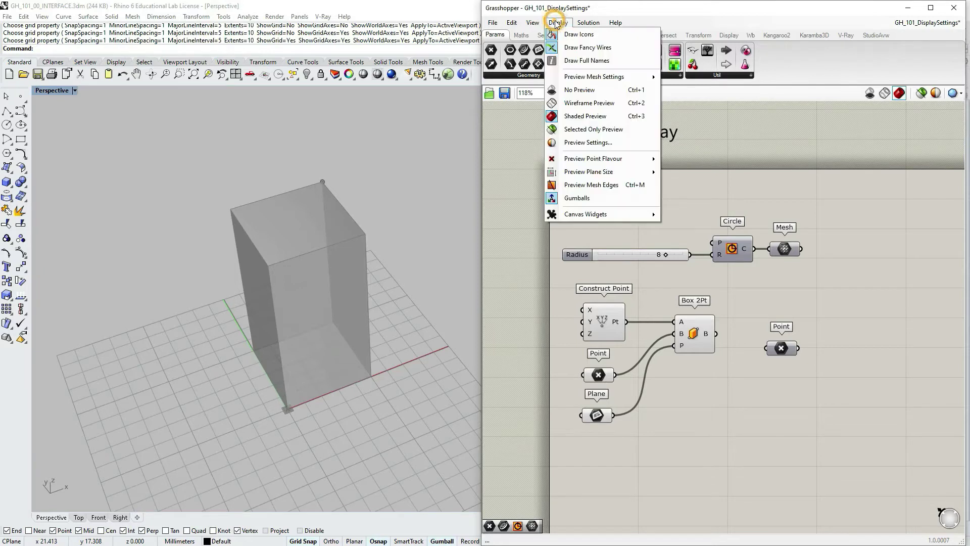
{"action": "left_click", "coordinate": [358, 194]}
{"action": "scroll", "coordinate": [323, 169], "scroll_direction": "up", "scroll_amount": 3}
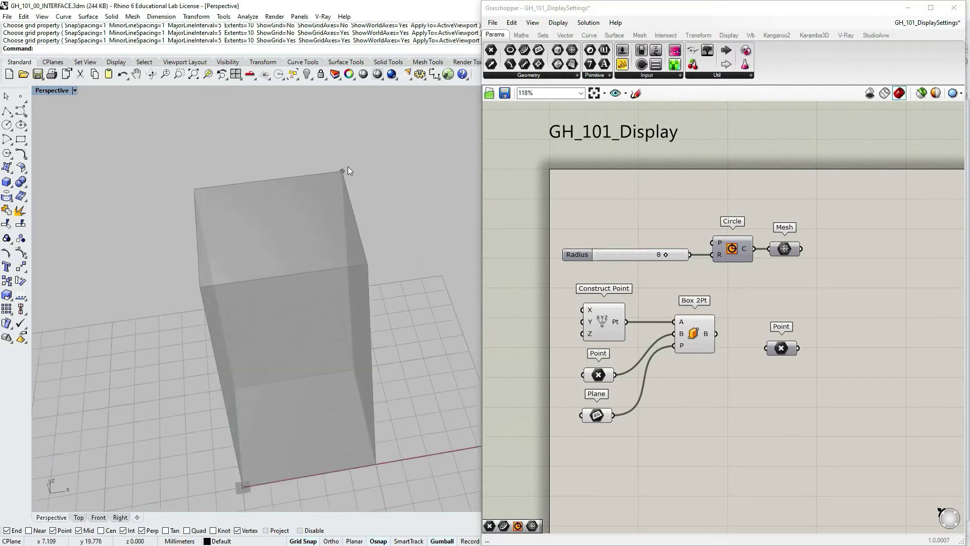
{"action": "scroll", "coordinate": [348, 165], "scroll_direction": "up", "scroll_amount": 2}
{"action": "left_click", "coordinate": [354, 187]}
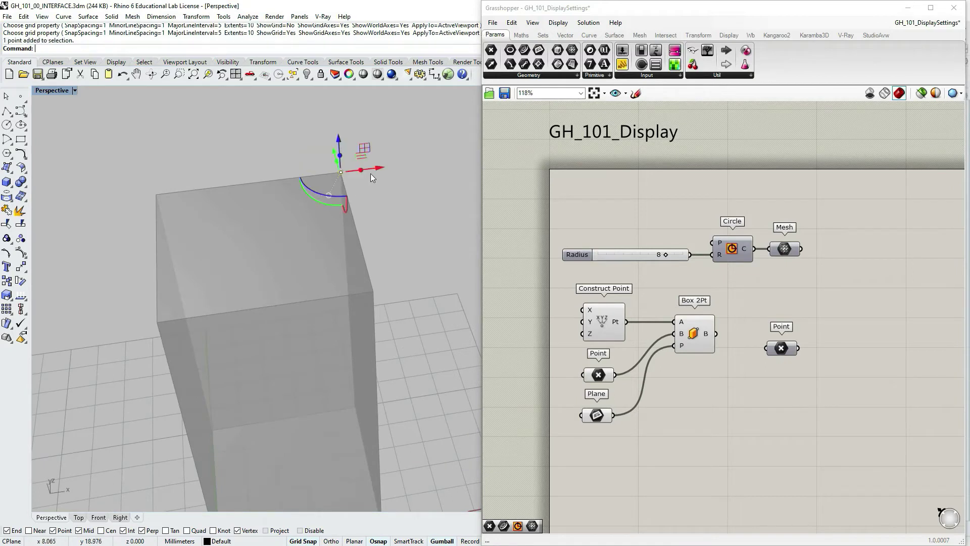
{"action": "left_click", "coordinate": [383, 203]}
{"action": "right_click_drag", "start_coordinate": [359, 181], "coordinate": [346, 175]}
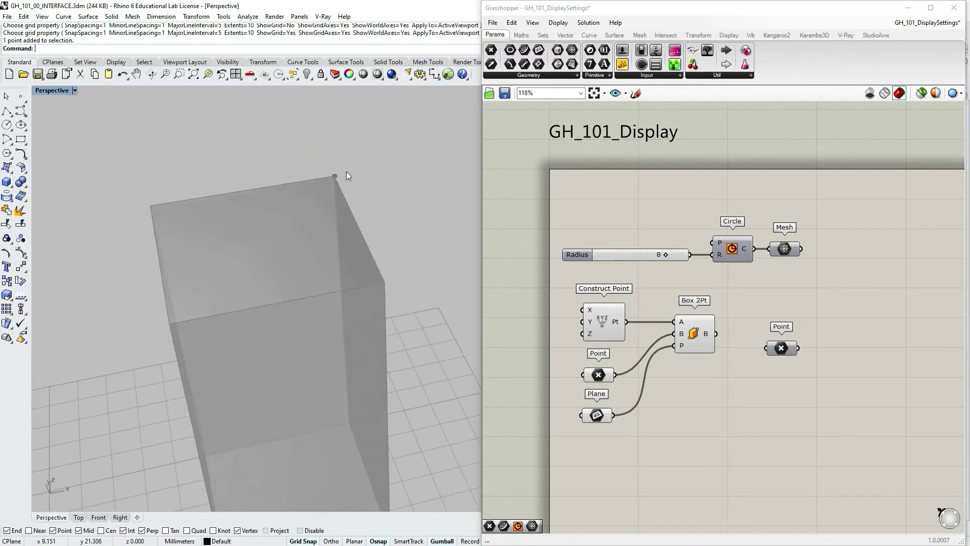
{"action": "scroll", "coordinate": [295, 250], "scroll_direction": "down", "scroll_amount": 4}
{"action": "left_click", "coordinate": [558, 23]}
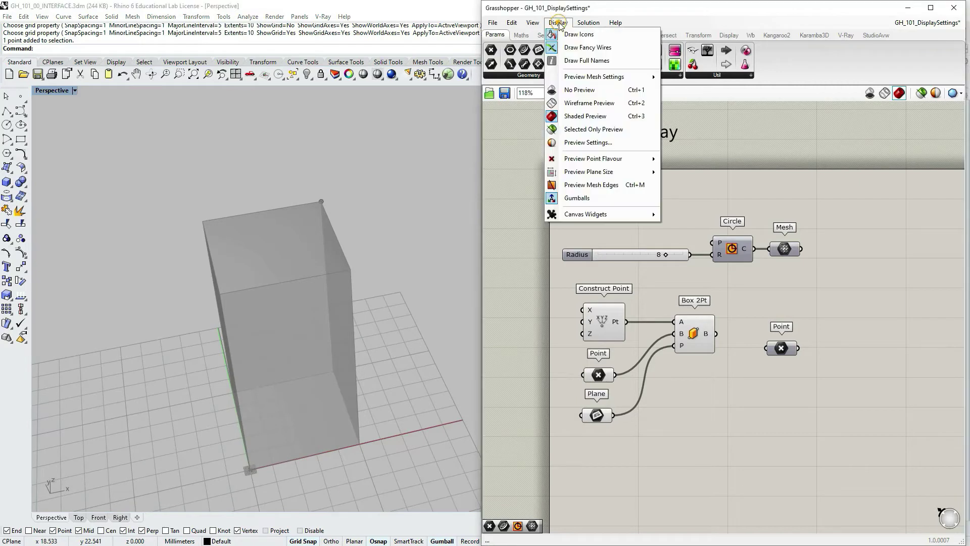
{"action": "mouse_move", "coordinate": [615, 160]}
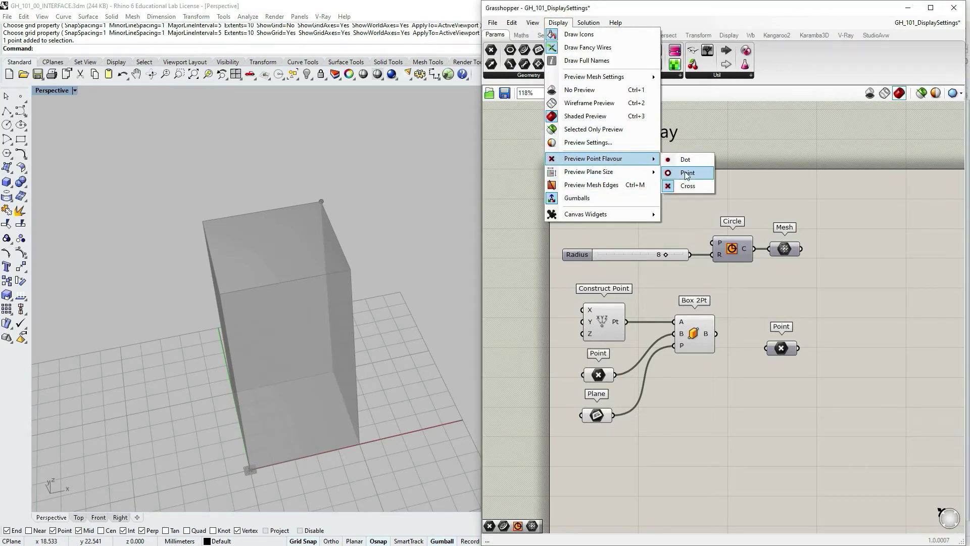
{"action": "left_click", "coordinate": [676, 174]}
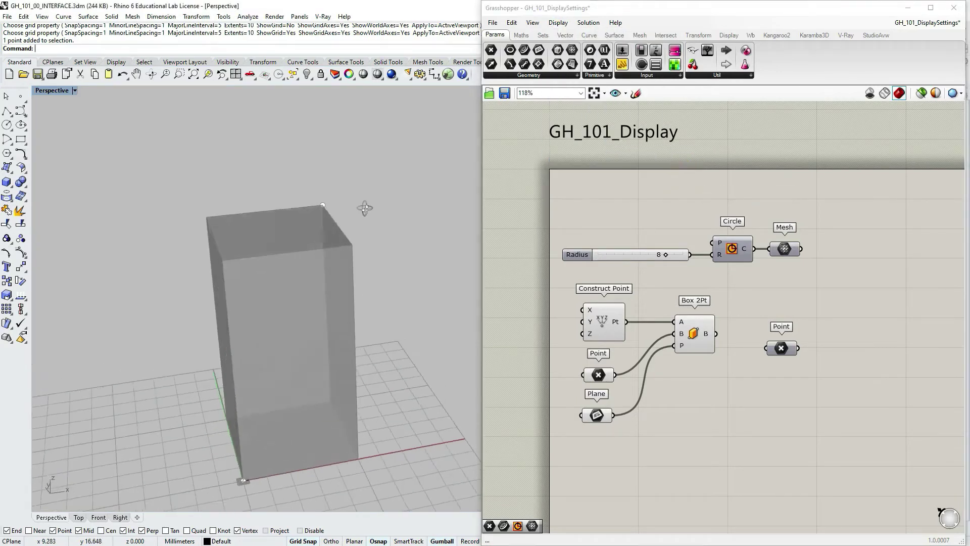
{"action": "left_click", "coordinate": [554, 25]}
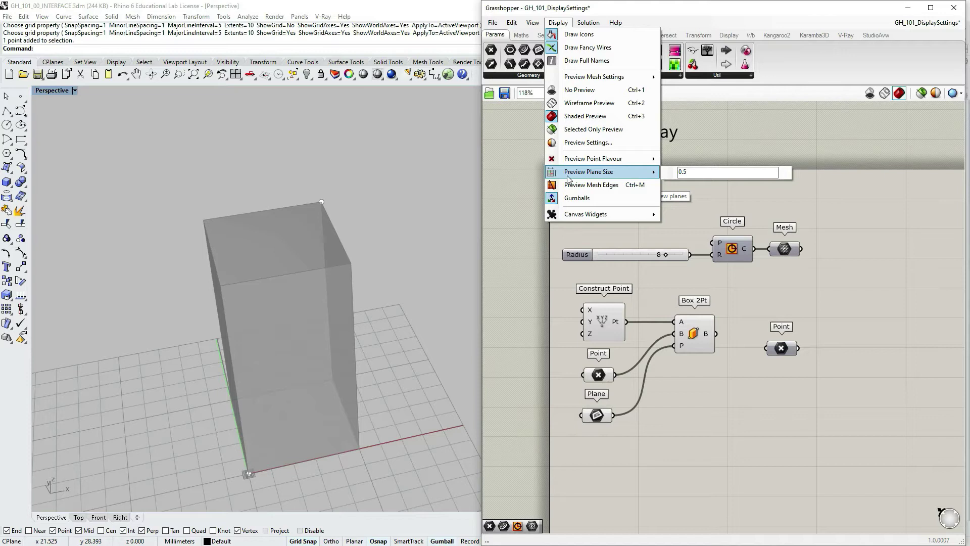
{"action": "scroll", "coordinate": [360, 182], "scroll_direction": "down", "scroll_amount": 5}
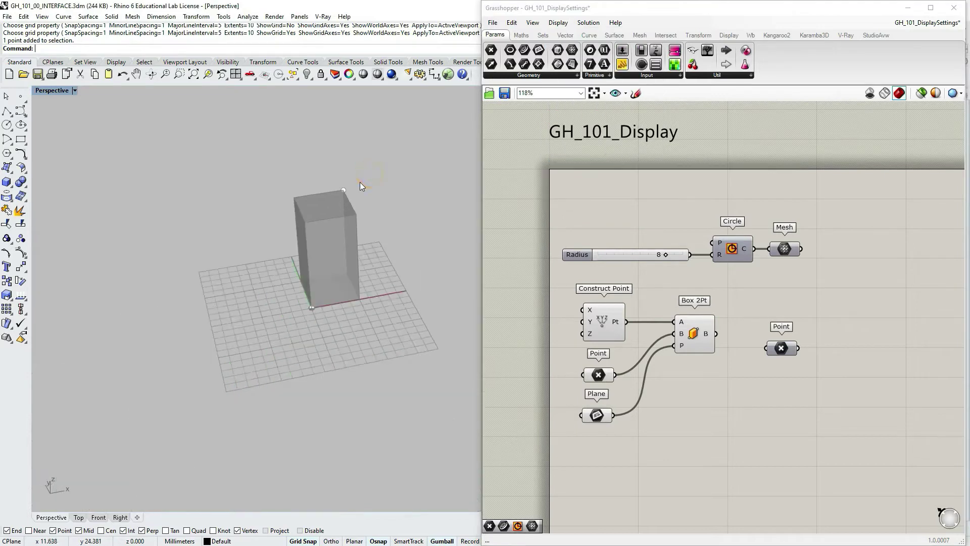
{"action": "right_click_drag", "start_coordinate": [359, 182], "coordinate": [353, 282]}
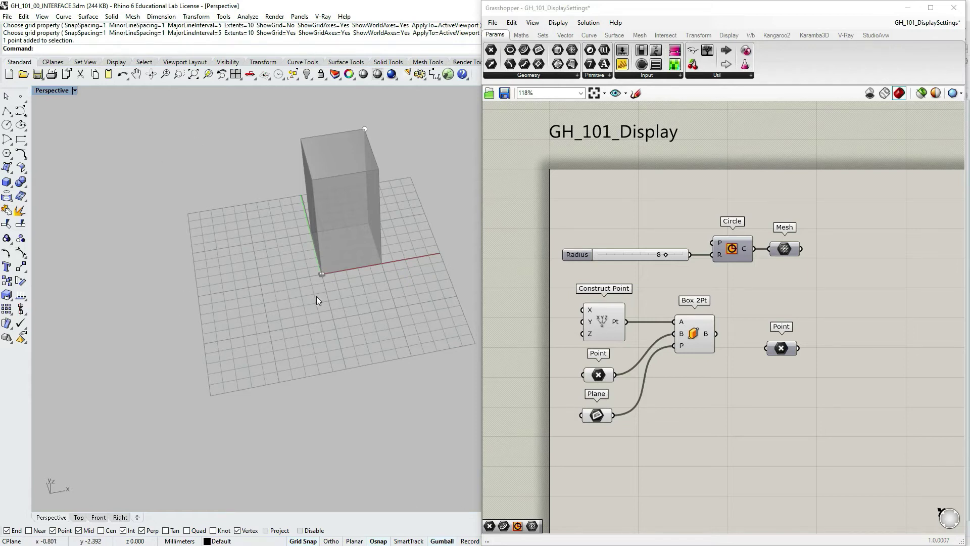
{"action": "right_click_drag", "start_coordinate": [316, 296], "coordinate": [298, 276]}
Step: Run Grid and set ShowGrid=No and ShowGridAxes=No
{"action": "type", "text": "Gra"}
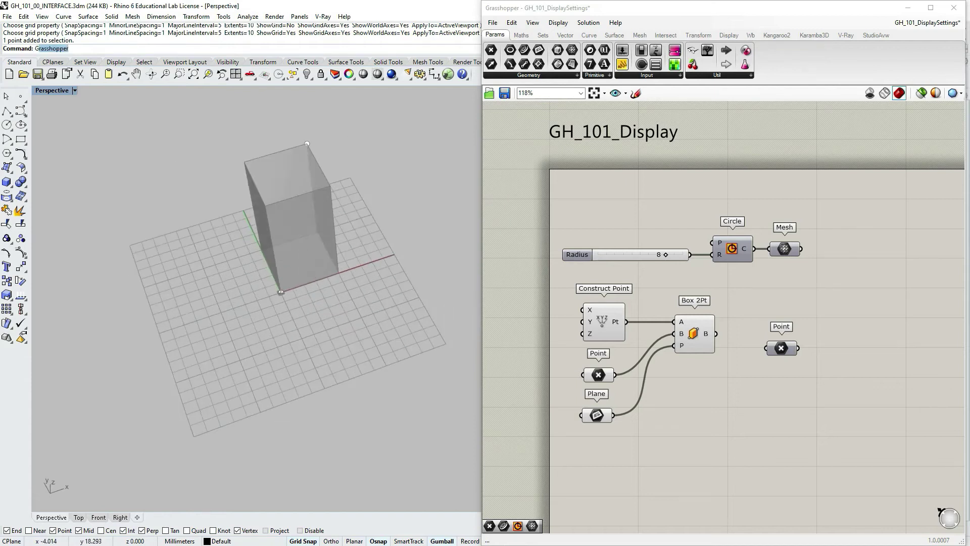
{"action": "key", "text": "BackSpace"}
{"action": "key", "text": "BackSpace"}
{"action": "type", "text": "id"}
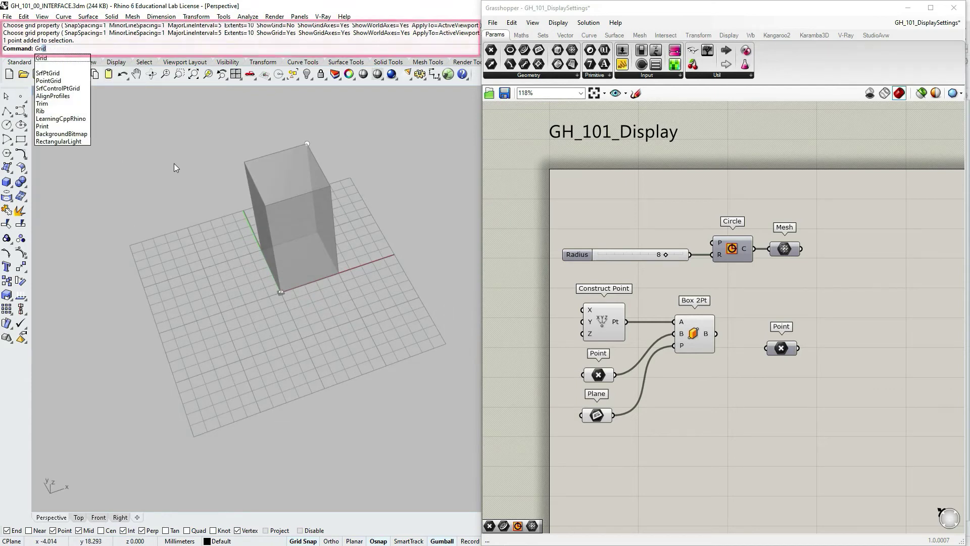
{"action": "key", "text": "Return"}
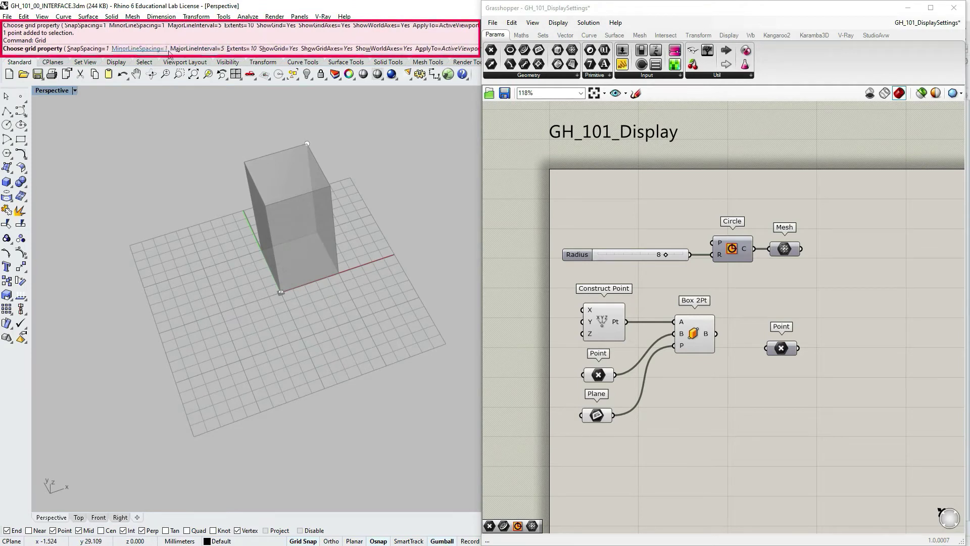
{"action": "left_click", "coordinate": [276, 49]}
{"action": "left_click", "coordinate": [318, 49]}
{"action": "scroll", "coordinate": [293, 248], "scroll_direction": "up", "scroll_amount": 5}
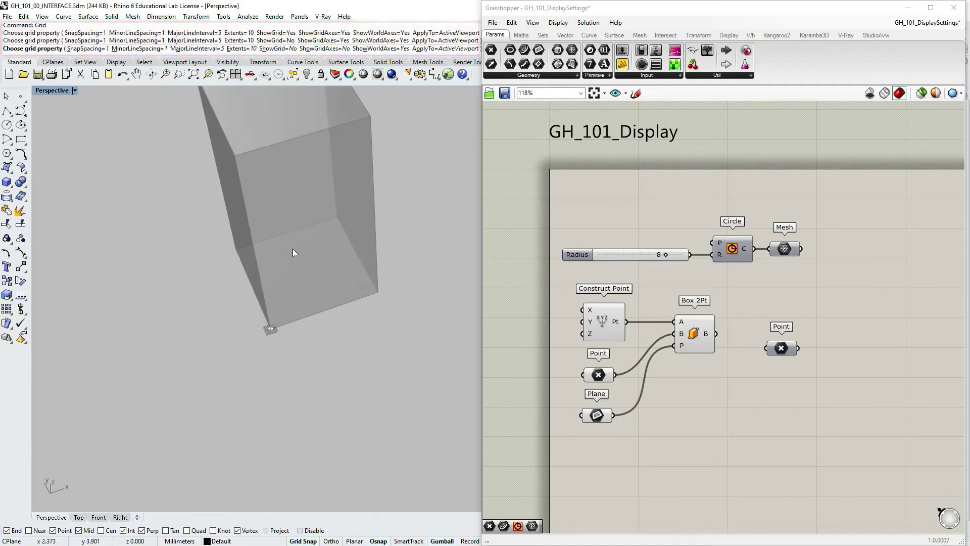
{"action": "scroll", "coordinate": [306, 209], "scroll_direction": "down", "scroll_amount": 3}
{"action": "key", "text": "Return"}
Step: Select the Plane parameter to highlight its small plane at the box's base corner
{"action": "right_click_drag", "start_coordinate": [304, 213], "coordinate": [383, 263]}
{"action": "left_click", "coordinate": [605, 418]}
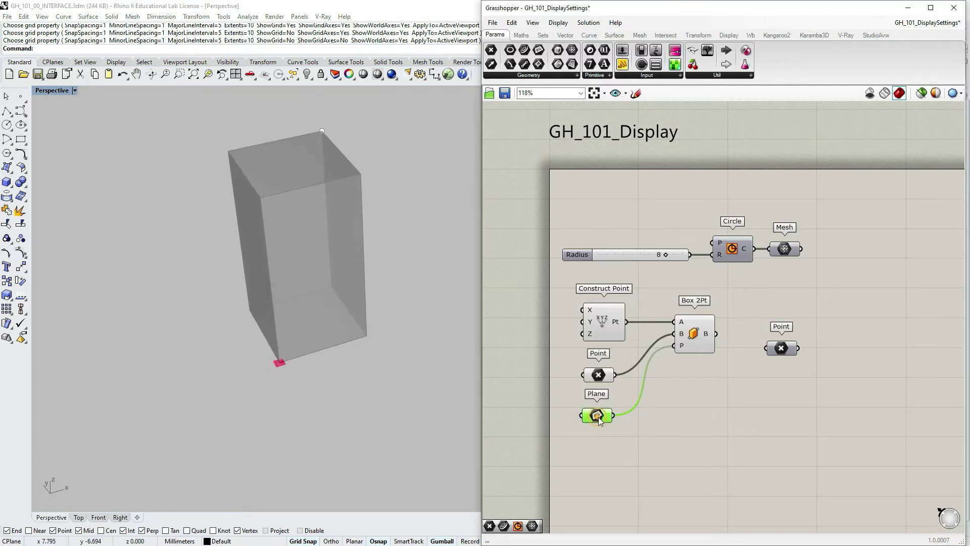
{"action": "right_click_drag", "start_coordinate": [270, 378], "coordinate": [272, 374]}
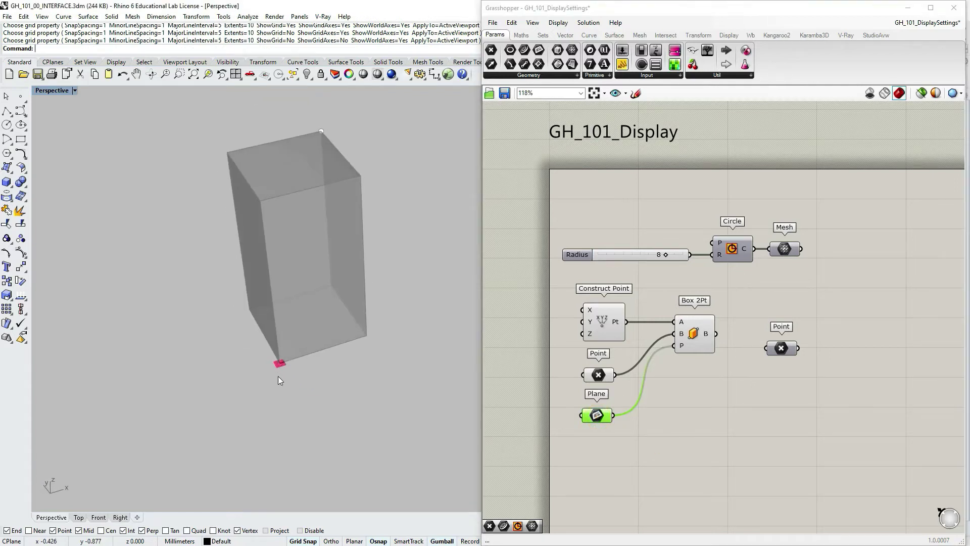
{"action": "scroll", "coordinate": [278, 376], "scroll_direction": "up", "scroll_amount": 5}
{"action": "scroll", "coordinate": [395, 338], "scroll_direction": "down", "scroll_amount": 5}
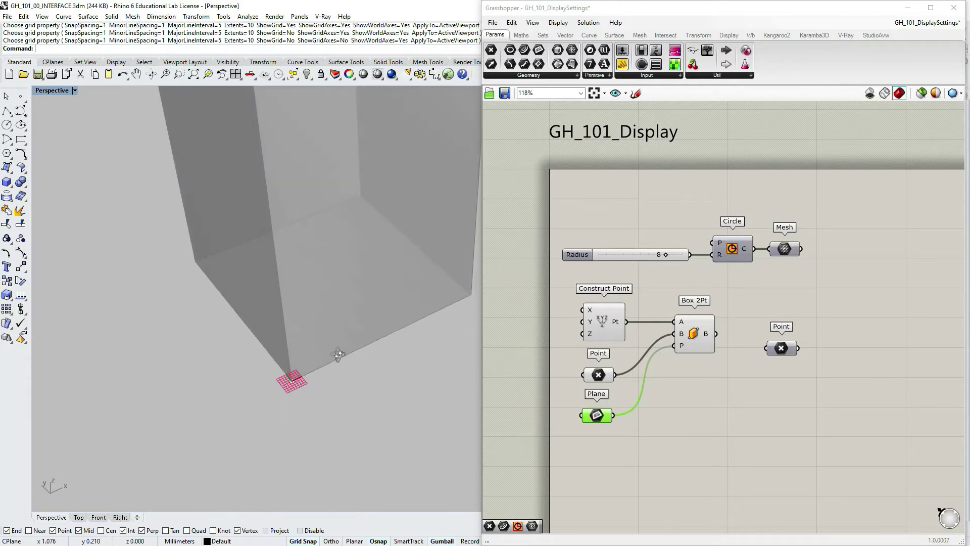
{"action": "right_click_drag", "start_coordinate": [376, 450], "coordinate": [327, 431]}
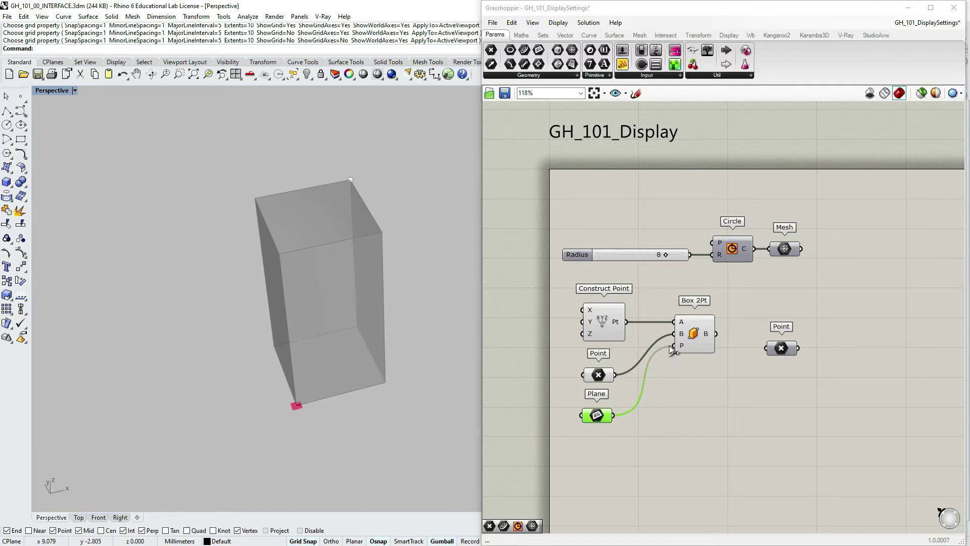
Step: Set the Preview Plane Size to 5
{"action": "left_click", "coordinate": [558, 22]}
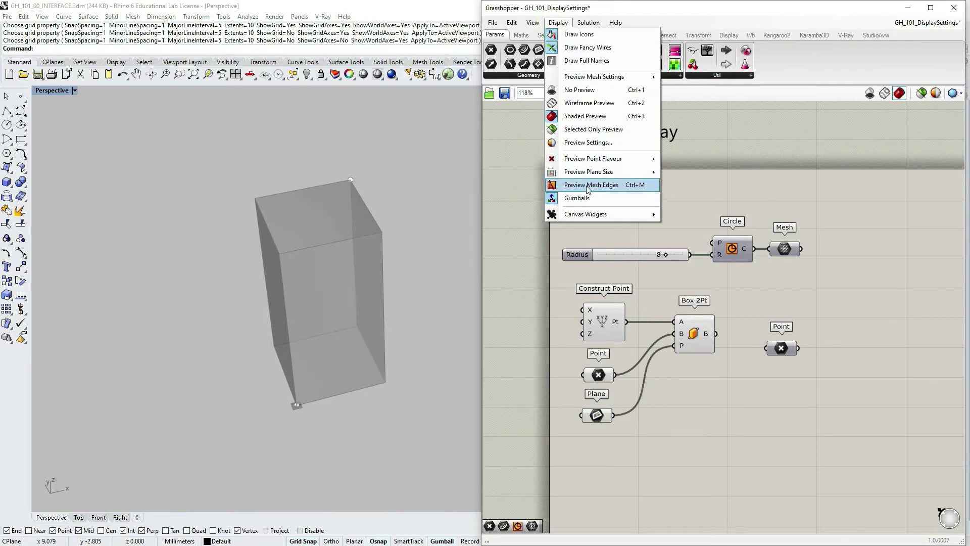
{"action": "mouse_move", "coordinate": [595, 173]}
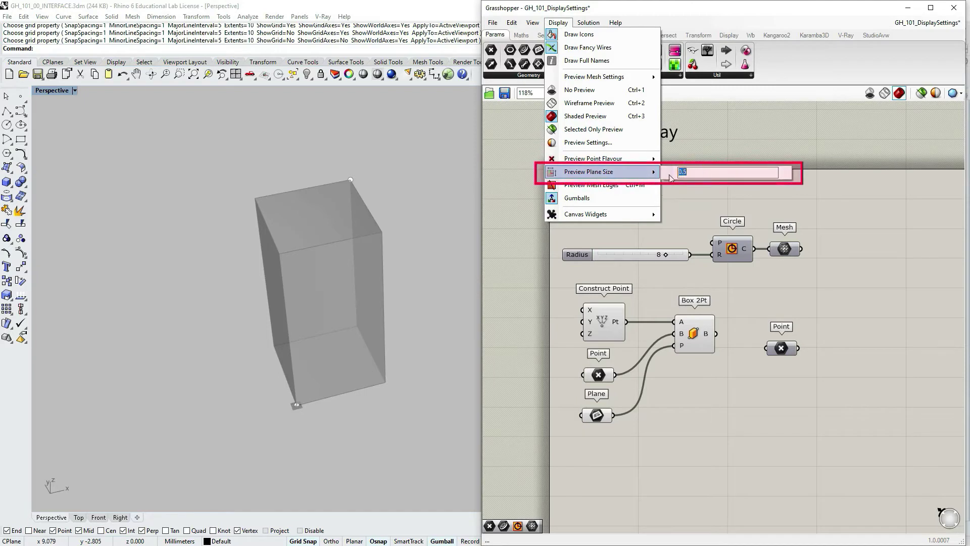
{"action": "type", "text": "5"}
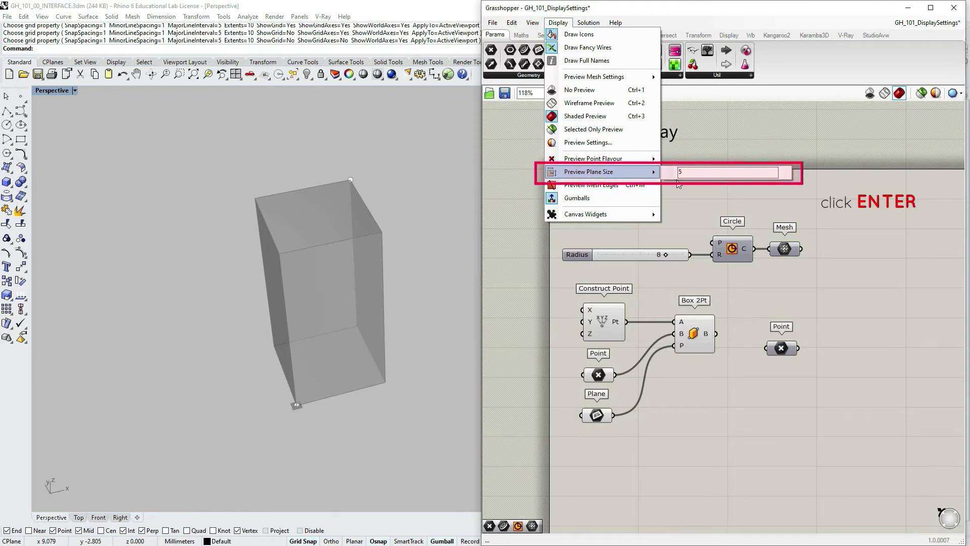
{"action": "key", "text": "Return"}
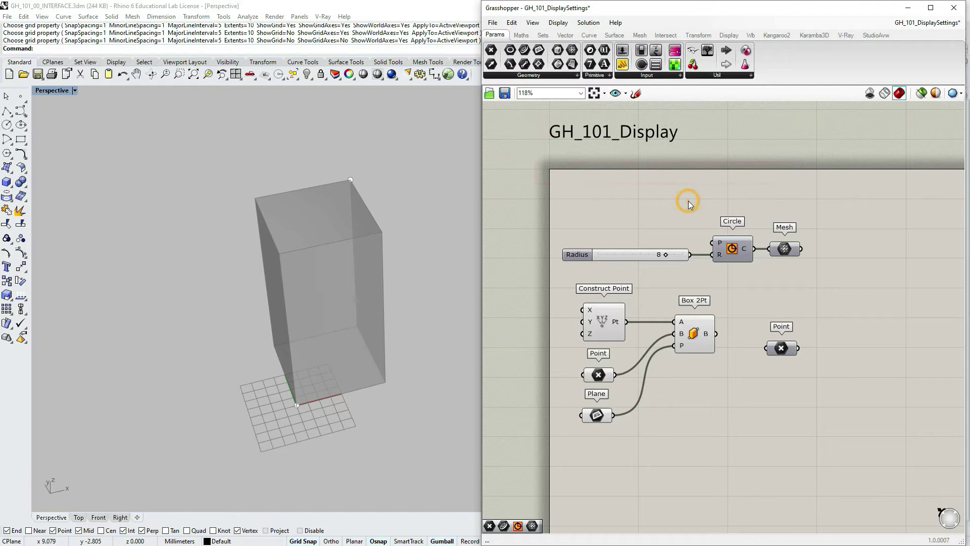
Step: Select the Plane parameter to see its enlarged pink grid beneath the box
{"action": "right_click_drag", "start_coordinate": [335, 440], "coordinate": [318, 397]}
{"action": "left_click", "coordinate": [597, 418]}
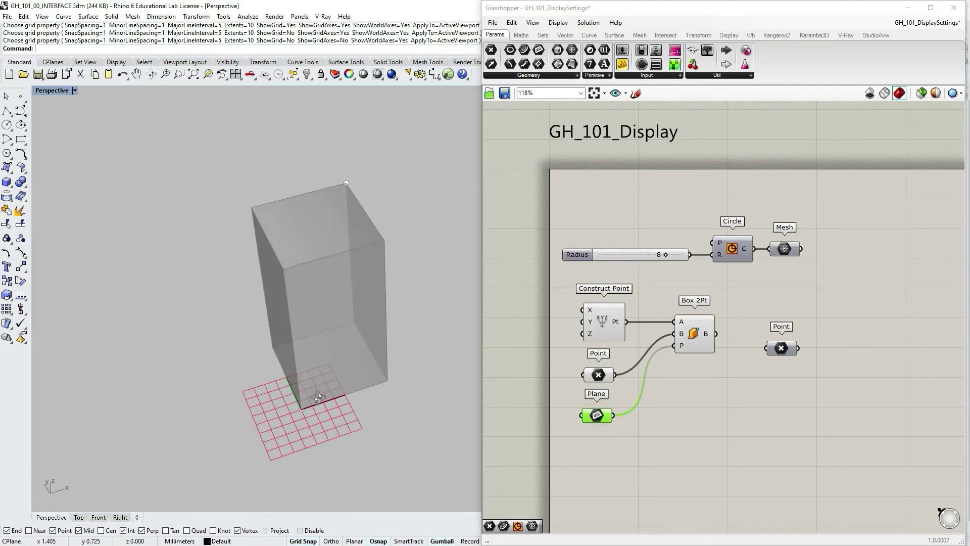
{"action": "left_click", "coordinate": [558, 23]}
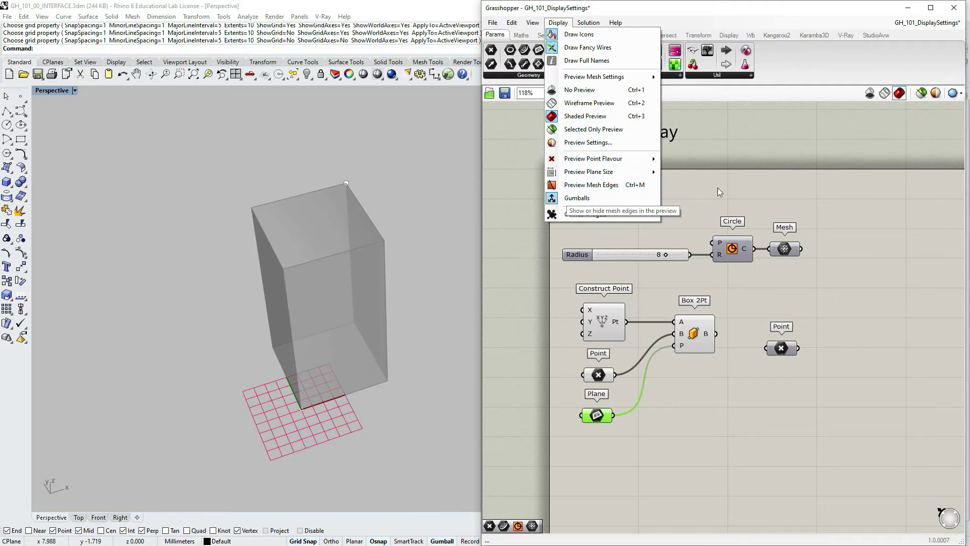
Step: Turn off preview for the box-building components
{"action": "left_click", "coordinate": [823, 200]}
{"action": "left_click_drag", "start_coordinate": [778, 286], "coordinate": [567, 456]}
{"action": "left_click", "coordinate": [818, 322]}
{"action": "left_click_drag", "start_coordinate": [828, 277], "coordinate": [560, 429]}
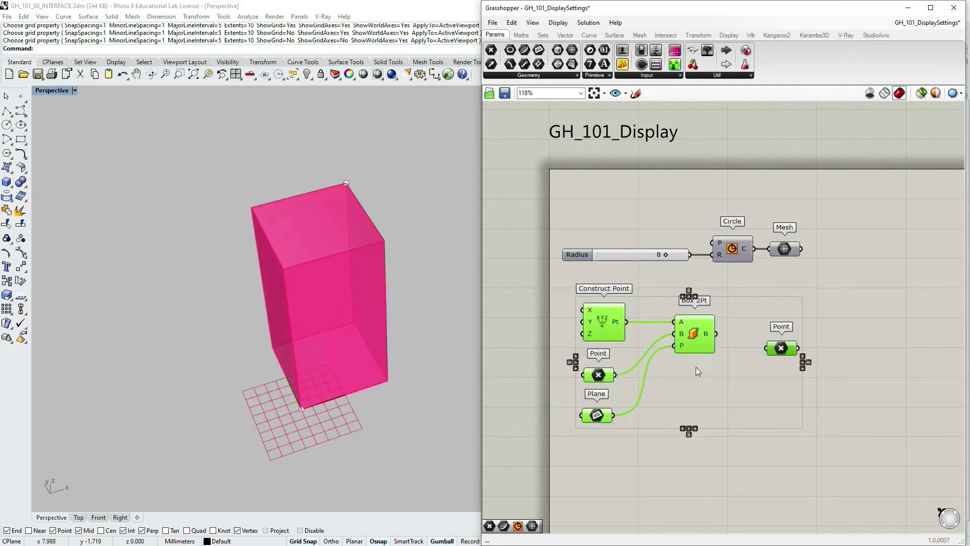
{"action": "key", "text": "space"}
{"action": "left_click", "coordinate": [736, 306]}
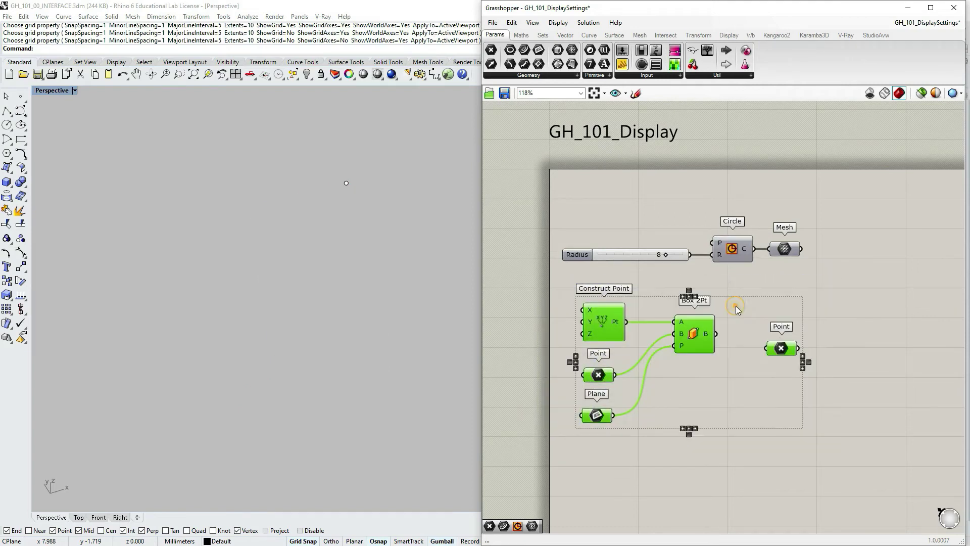
{"action": "left_click", "coordinate": [844, 220]}
Step: Turn preview on for the Radius, Circle and Mesh components
{"action": "left_click_drag", "start_coordinate": [844, 190], "coordinate": [555, 271]}
{"action": "key", "text": "space"}
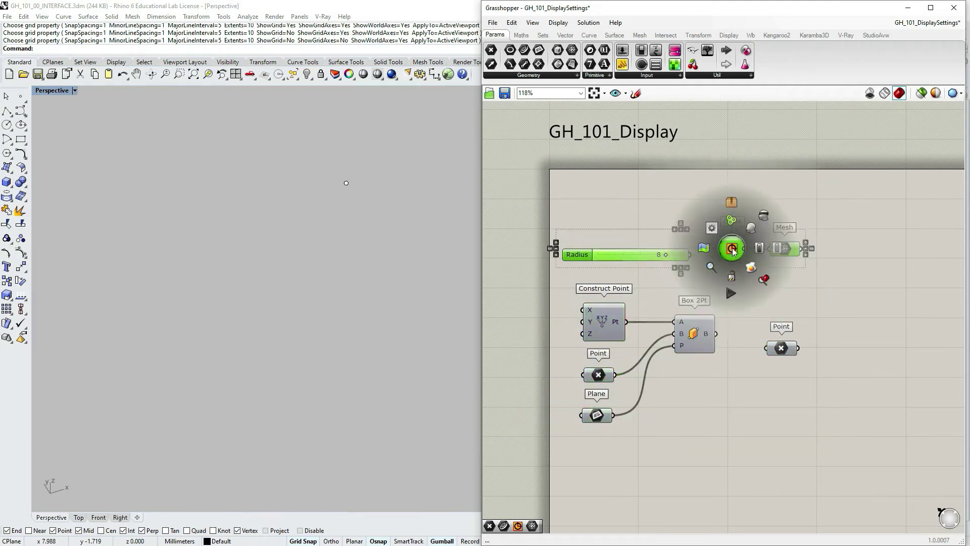
{"action": "left_click", "coordinate": [751, 229]}
{"action": "left_click", "coordinate": [815, 212]}
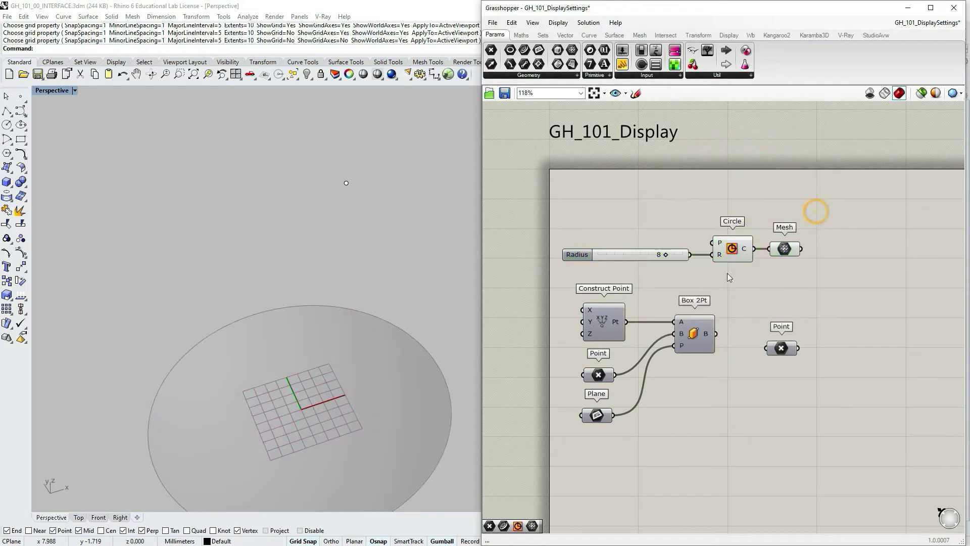
{"action": "left_click", "coordinate": [784, 249]}
Step: Move the box components slightly lower on the canvas and nudge the Radius slider
{"action": "scroll", "coordinate": [652, 154], "scroll_direction": "down", "scroll_amount": 2}
{"action": "left_click_drag", "start_coordinate": [826, 269], "coordinate": [584, 410]}
{"action": "left_click_drag", "start_coordinate": [612, 307], "coordinate": [614, 329]}
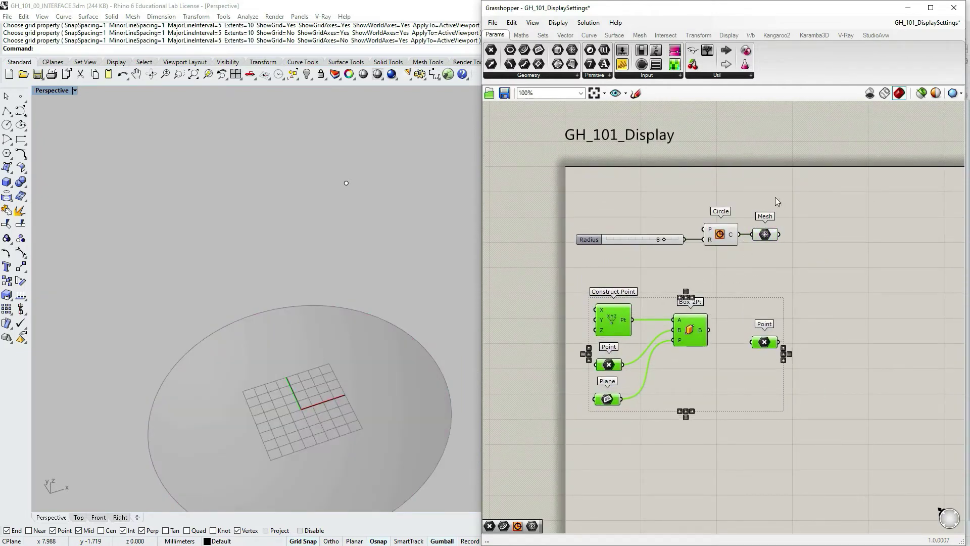
{"action": "left_click", "coordinate": [763, 235]}
{"action": "scroll", "coordinate": [729, 237], "scroll_direction": "down", "scroll_amount": 1, "text": "ctrl"}
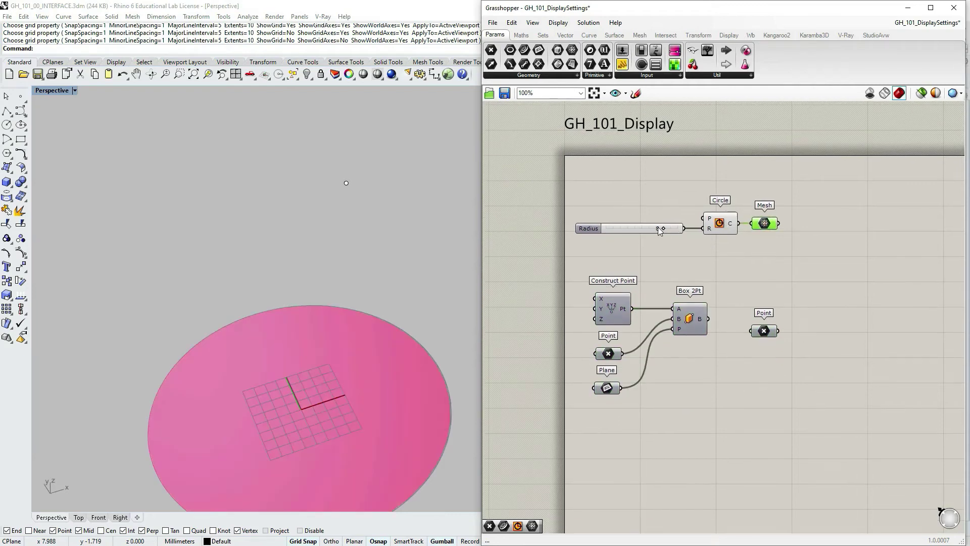
{"action": "mouse_move", "coordinate": [664, 231]}
{"action": "left_mouse_down"}
{"action": "mouse_move", "coordinate": [646, 228]}
{"action": "mouse_move", "coordinate": [677, 230]}
{"action": "mouse_move", "coordinate": [663, 233]}
{"action": "left_mouse_up"}
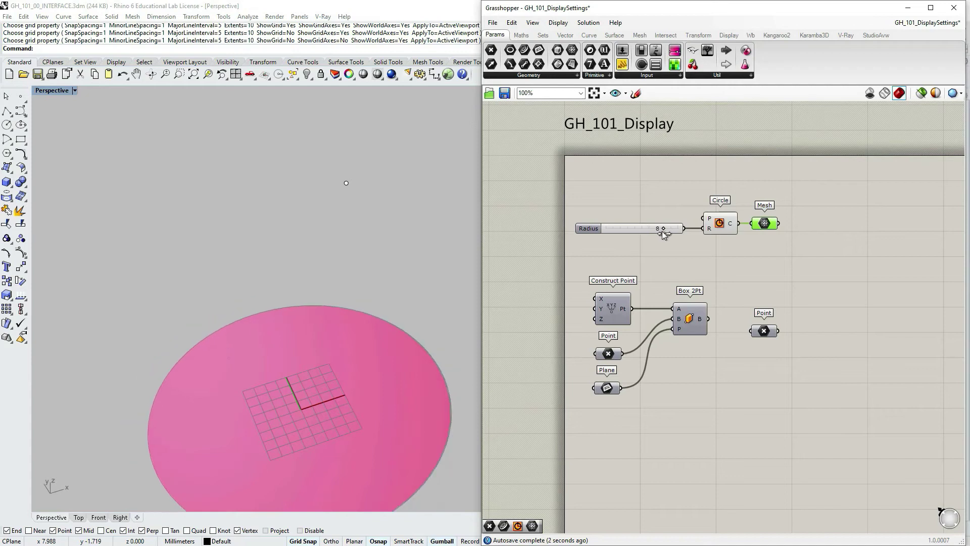
Step: Hide the Circle's outline preview and change the Radius from 8 to 6
{"action": "left_click", "coordinate": [770, 229]}
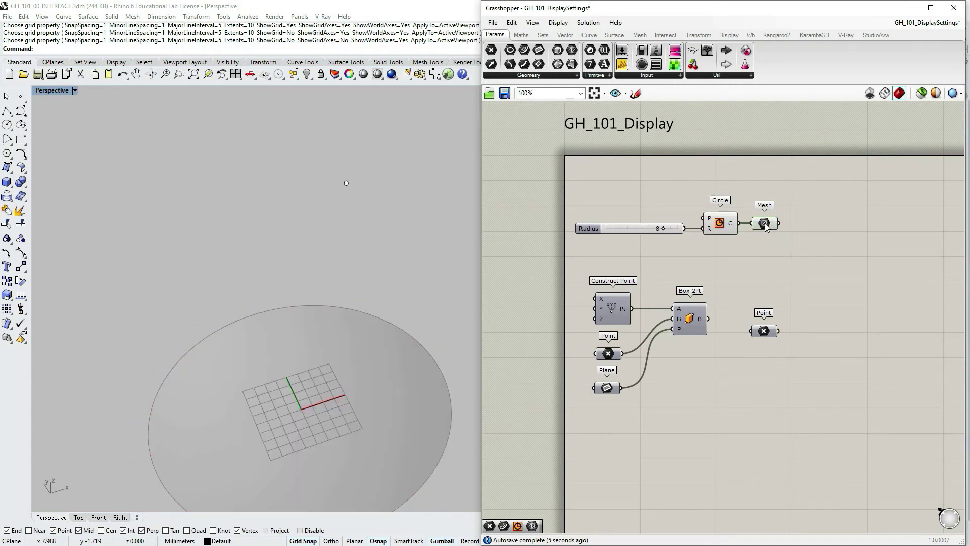
{"action": "left_click", "coordinate": [766, 226]}
{"action": "left_click", "coordinate": [719, 224]}
{"action": "middle_click", "coordinate": [720, 226]}
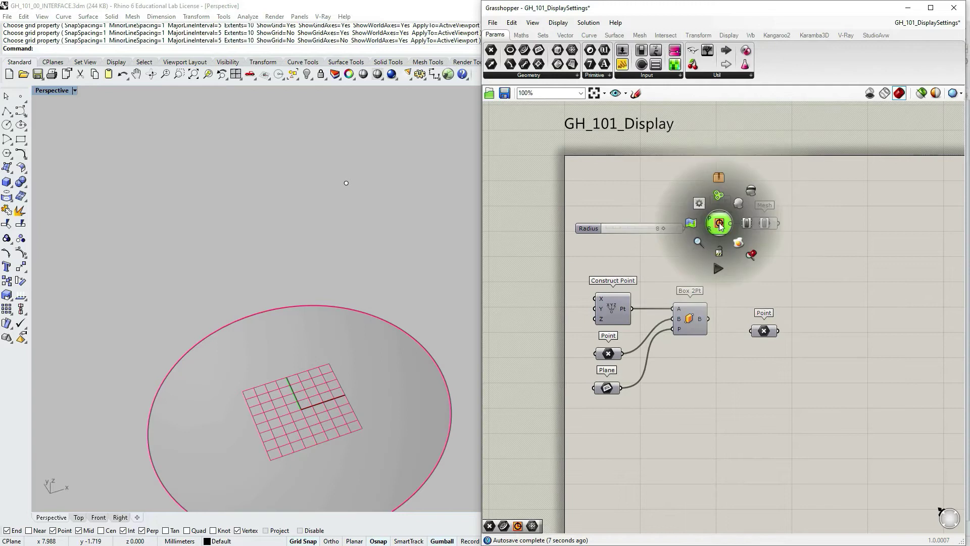
{"action": "left_click", "coordinate": [750, 192]}
{"action": "left_click", "coordinate": [785, 185]}
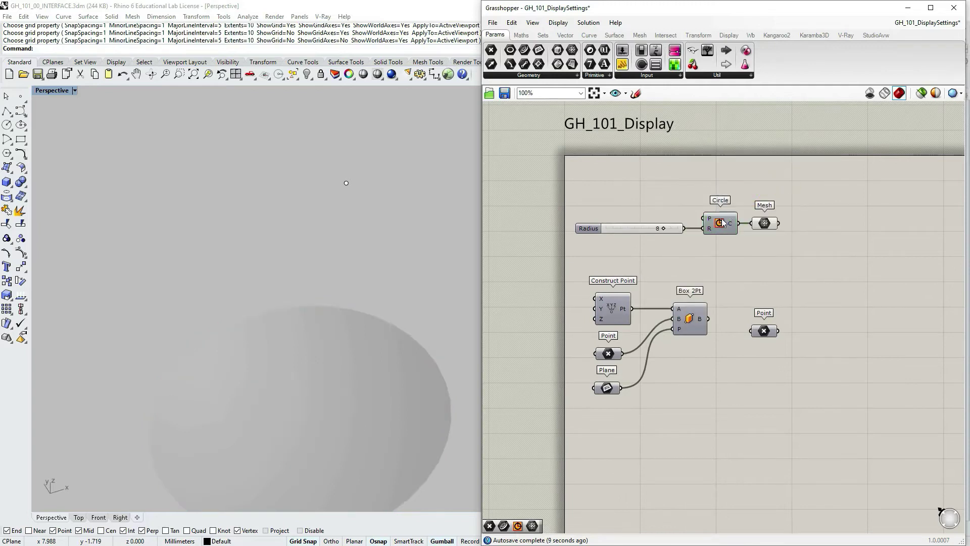
{"action": "left_click", "coordinate": [764, 227]}
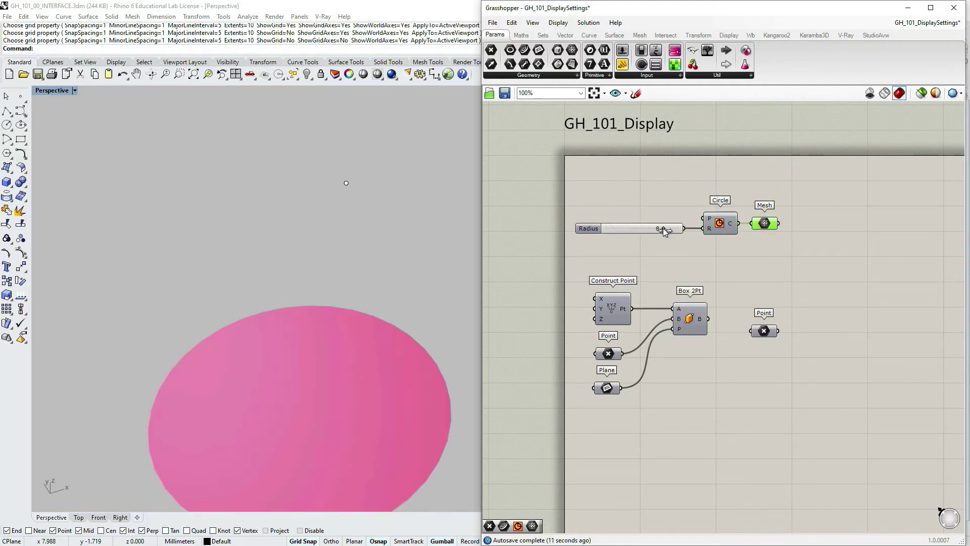
{"action": "mouse_move", "coordinate": [664, 230]}
{"action": "left_mouse_down"}
{"action": "mouse_move", "coordinate": [647, 229]}
{"action": "mouse_move", "coordinate": [675, 225]}
{"action": "mouse_move", "coordinate": [650, 225]}
{"action": "left_mouse_up"}
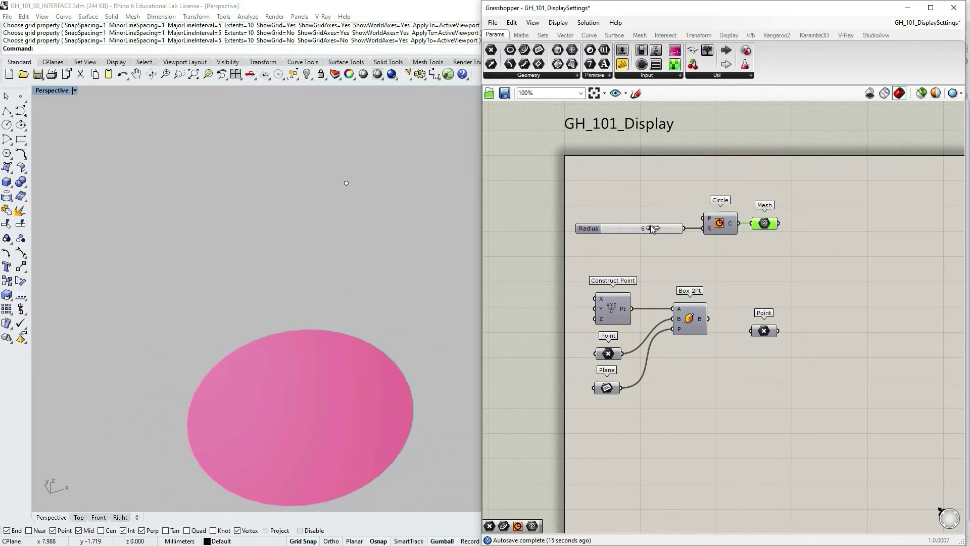
Step: Turn on Preview Mesh Edges and view the triangulated disc from above
{"action": "mouse_move", "coordinate": [384, 306]}
{"action": "right_mouse_down"}
{"action": "mouse_move", "coordinate": [357, 331]}
{"action": "mouse_move", "coordinate": [388, 295]}
{"action": "right_mouse_up"}
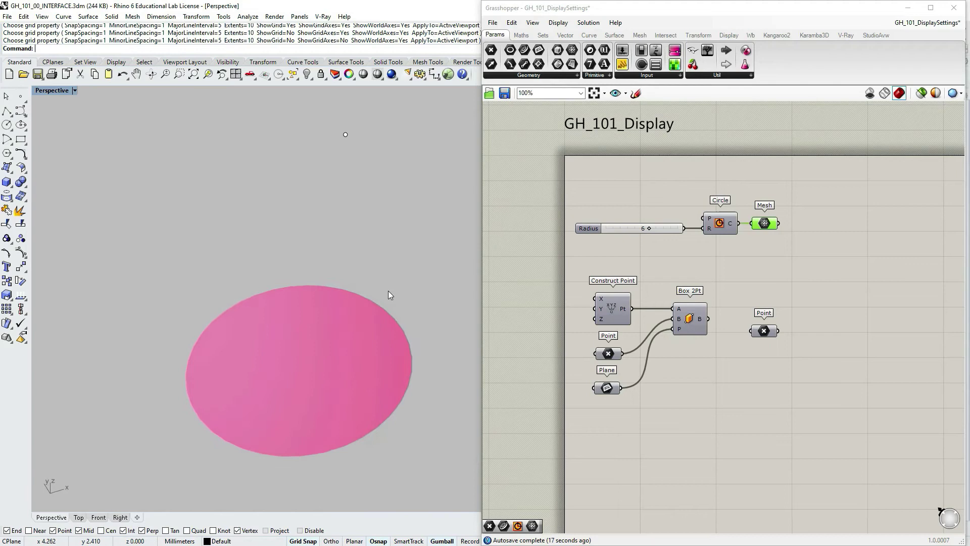
{"action": "left_click", "coordinate": [557, 23]}
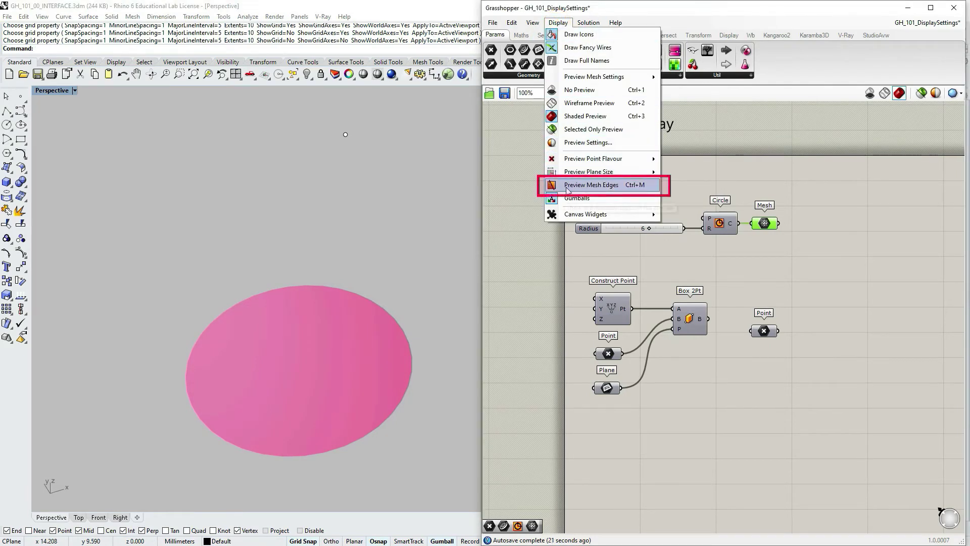
{"action": "left_click", "coordinate": [606, 186]}
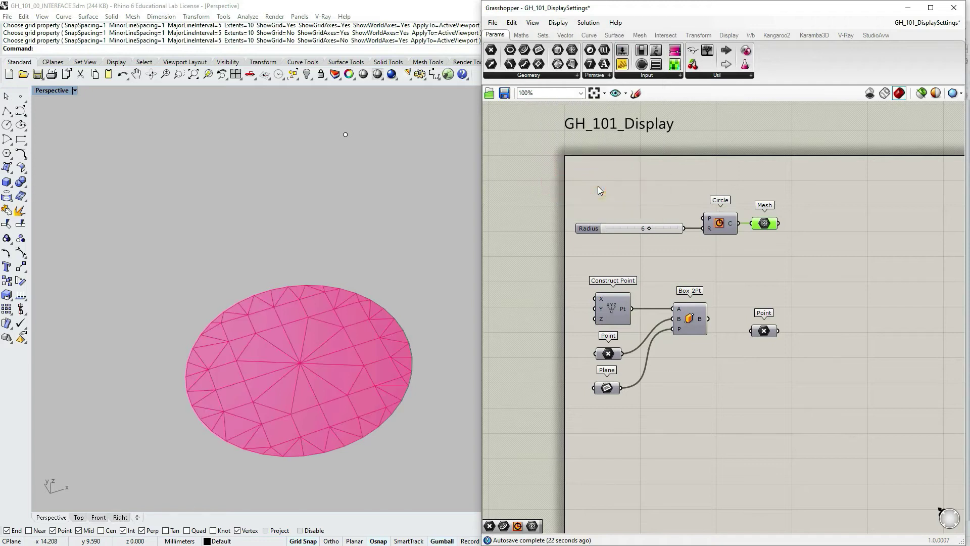
{"action": "right_click_drag", "start_coordinate": [425, 323], "coordinate": [321, 328]}
{"action": "scroll", "coordinate": [348, 344], "scroll_direction": "up", "scroll_amount": 2}
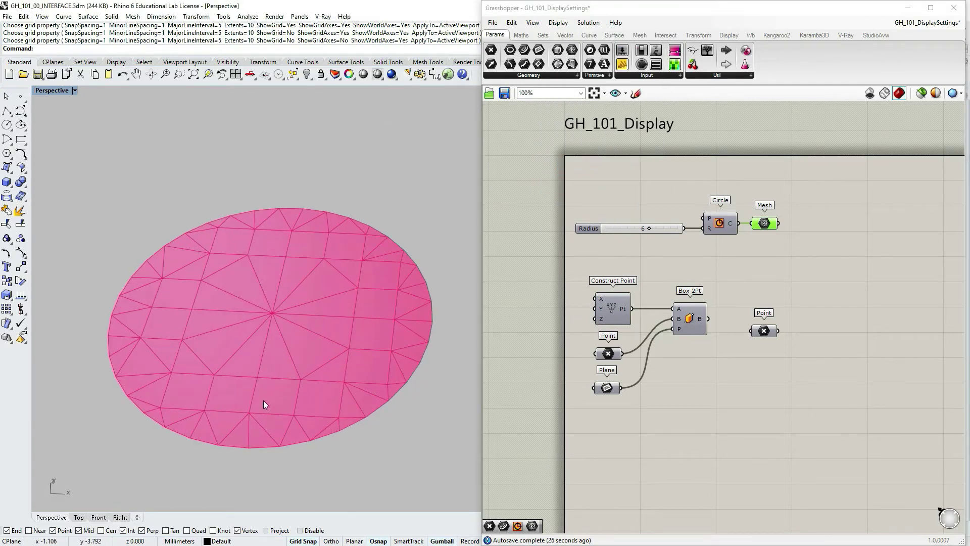
{"action": "left_click", "coordinate": [771, 256]}
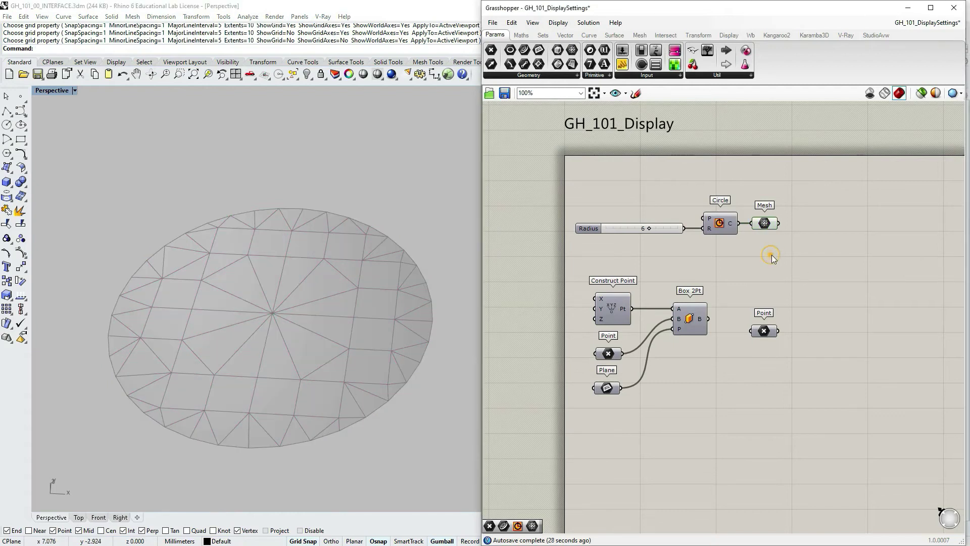
Step: Move the Point parameter up beside Box 2Pt and orbit Rhino to show the Y axis
{"action": "left_click", "coordinate": [765, 223]}
{"action": "left_click_drag", "start_coordinate": [764, 330], "coordinate": [760, 311]}
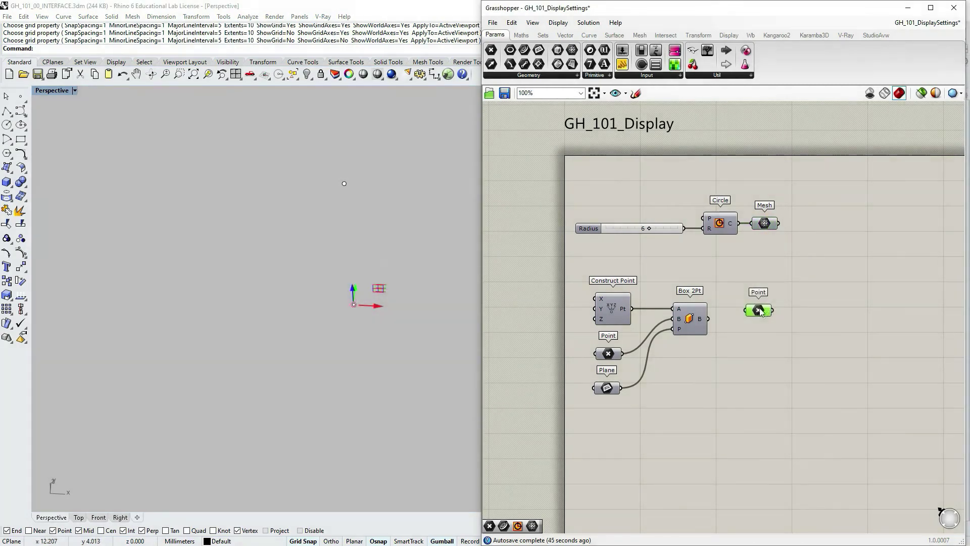
{"action": "right_click_drag", "start_coordinate": [398, 309], "coordinate": [381, 314]}
{"action": "mouse_move", "coordinate": [388, 263]}
{"action": "right_mouse_down"}
{"action": "mouse_move", "coordinate": [364, 275]}
{"action": "mouse_move", "coordinate": [372, 303]}
{"action": "right_mouse_up"}
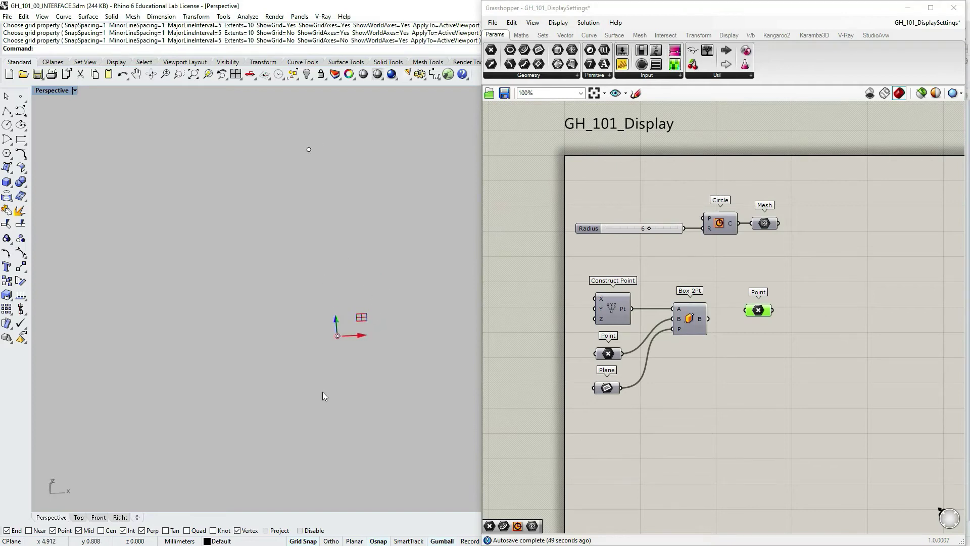
{"action": "right_click_drag", "start_coordinate": [324, 396], "coordinate": [325, 235]}
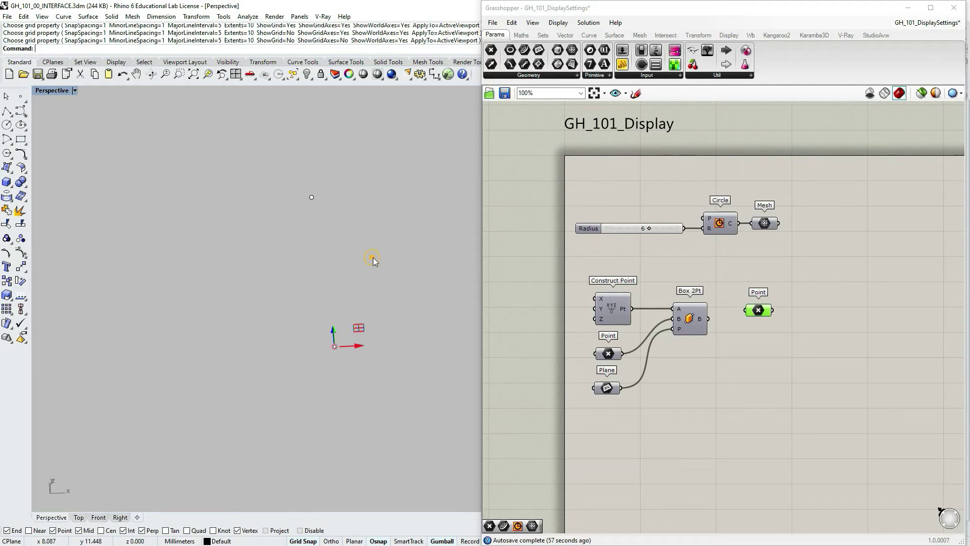
{"action": "mouse_move", "coordinate": [399, 260]}
{"action": "right_mouse_down"}
{"action": "mouse_move", "coordinate": [371, 371]}
{"action": "mouse_move", "coordinate": [331, 389]}
{"action": "mouse_move", "coordinate": [375, 324]}
{"action": "right_mouse_up"}
Step: Window-select the referenced point and drag its gumball arrow slightly upward
{"action": "left_click", "coordinate": [389, 245]}
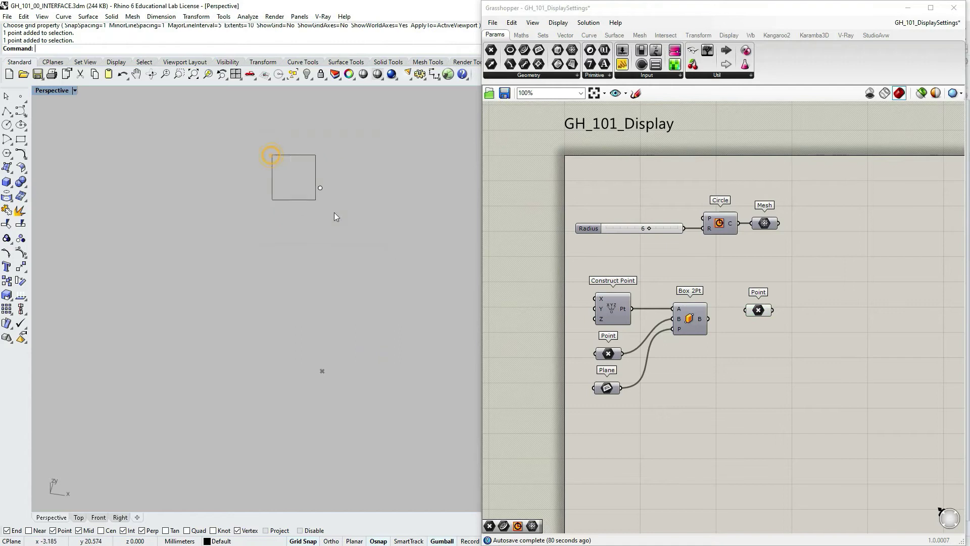
{"action": "left_click_drag", "start_coordinate": [334, 217], "coordinate": [356, 242]}
{"action": "left_click", "coordinate": [402, 240]}
{"action": "left_click_drag", "start_coordinate": [267, 154], "coordinate": [354, 206]}
{"action": "left_click_drag", "start_coordinate": [266, 142], "coordinate": [388, 243]}
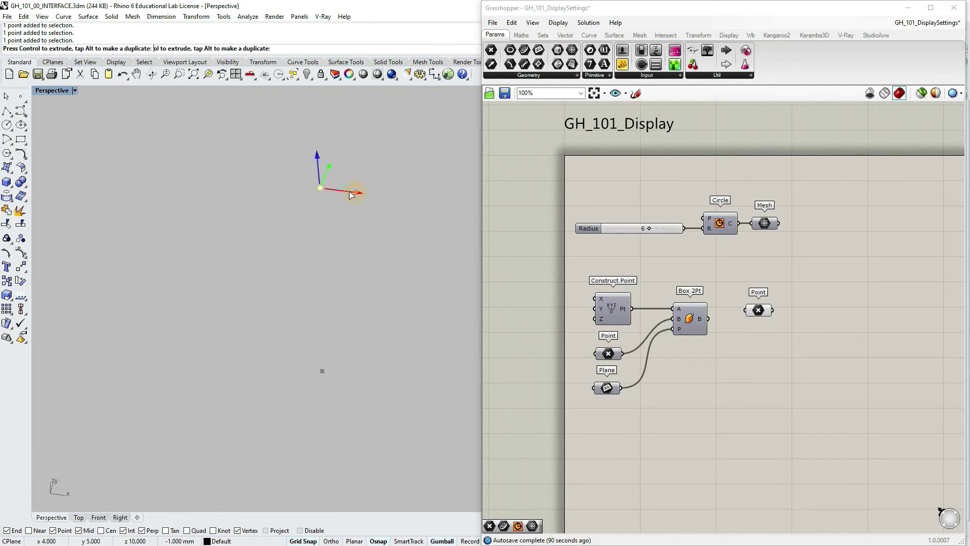
{"action": "left_click", "coordinate": [774, 311]}
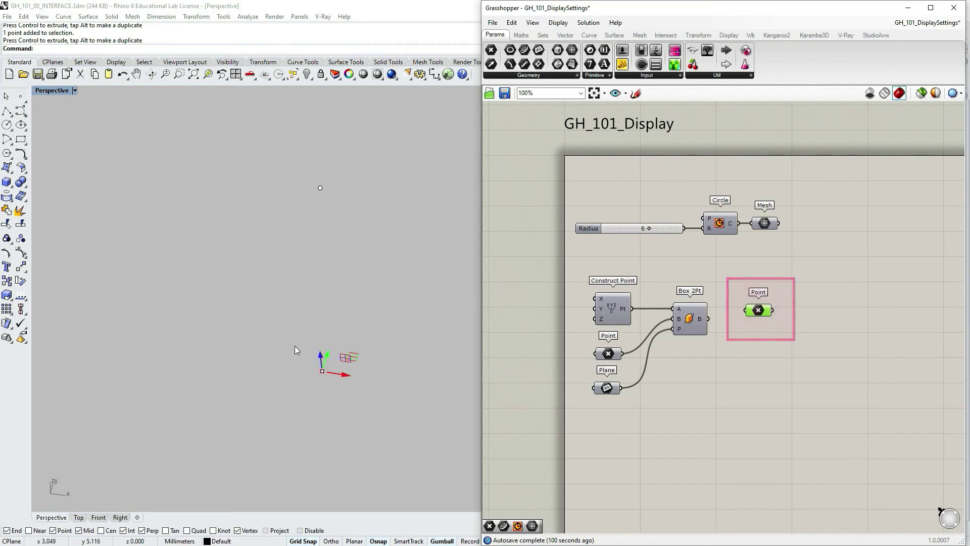
{"action": "left_click_drag", "start_coordinate": [321, 348], "coordinate": [413, 350]}
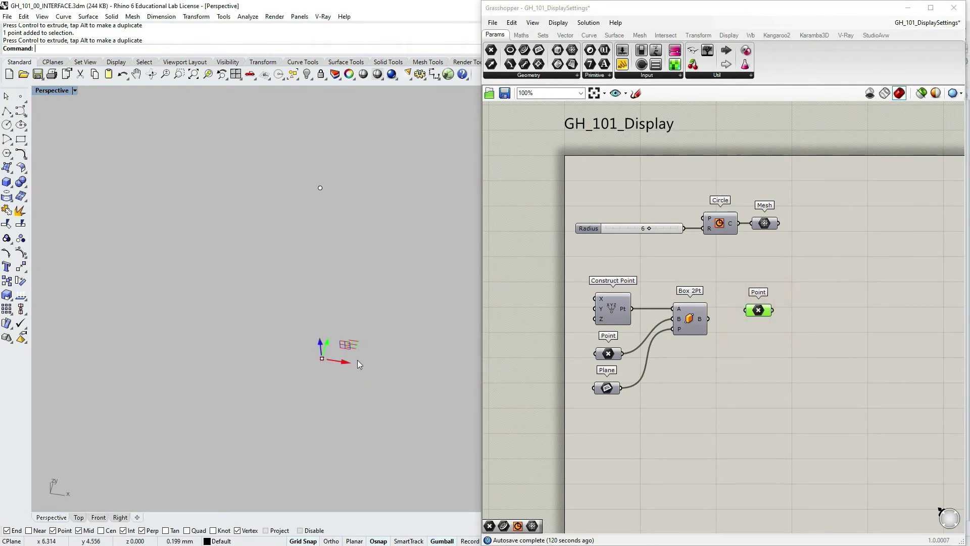
Step: Close the Display menu, deselect the point, and window-select Construct Point, Point, Plane and Box 2Pt
{"action": "left_click", "coordinate": [559, 23]}
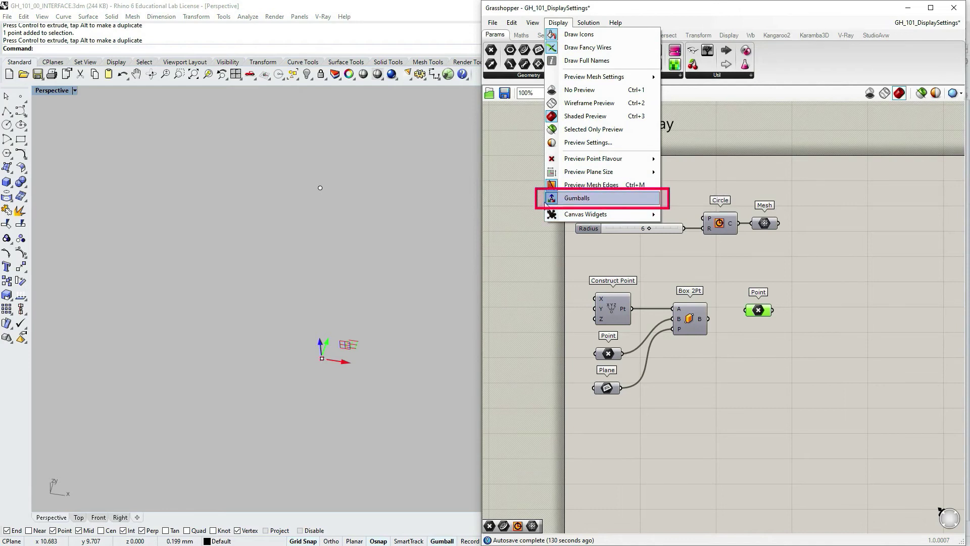
{"action": "left_click", "coordinate": [806, 255]}
{"action": "left_click_drag", "start_coordinate": [714, 458], "coordinate": [591, 276]}
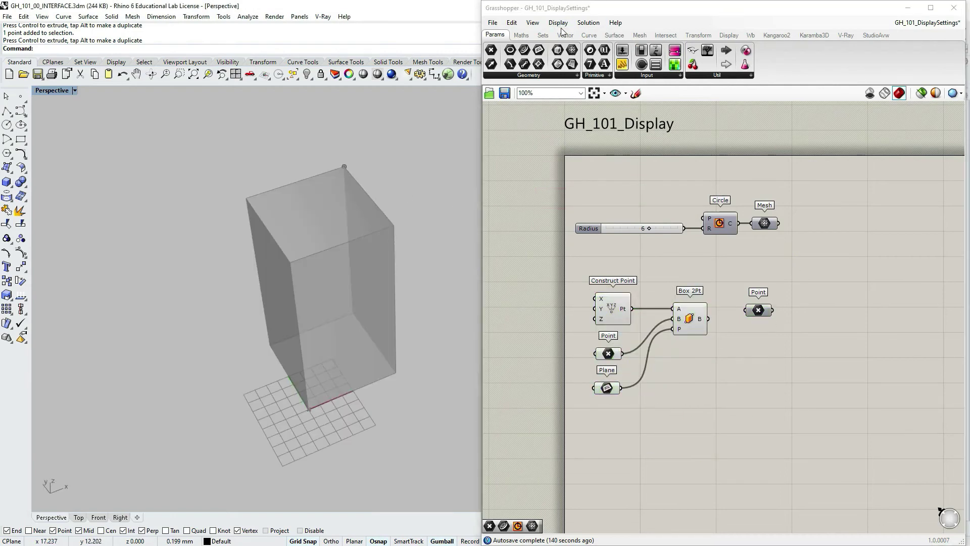
Step: Select the Box 2Pt component and frame it with View > Zoom > Zoom Selected
{"action": "left_click", "coordinate": [532, 24]}
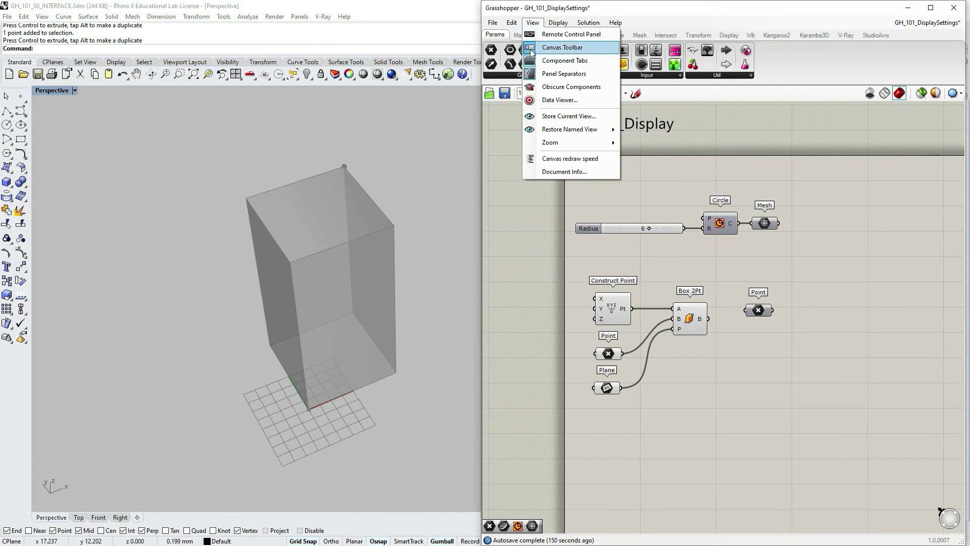
{"action": "mouse_move", "coordinate": [551, 145]}
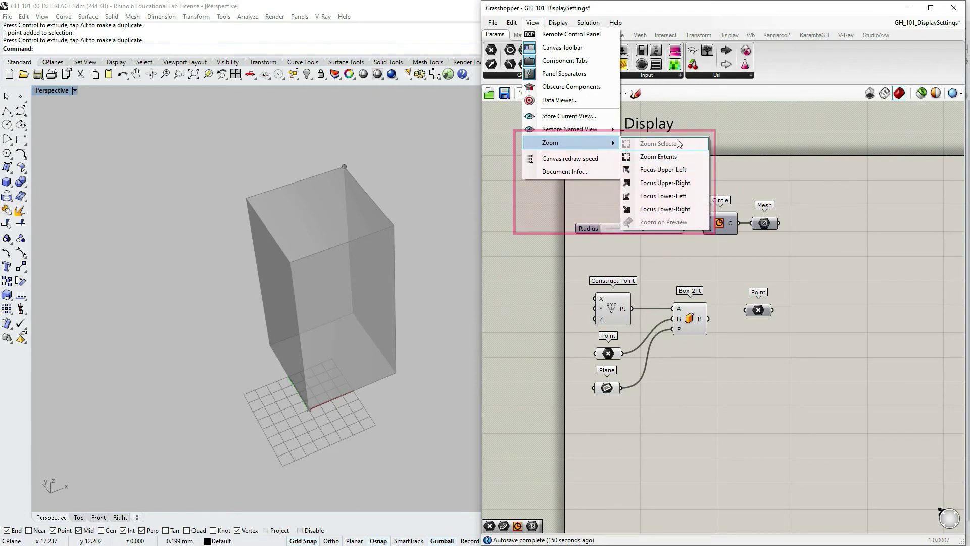
{"action": "left_click", "coordinate": [823, 326]}
{"action": "left_click", "coordinate": [692, 329]}
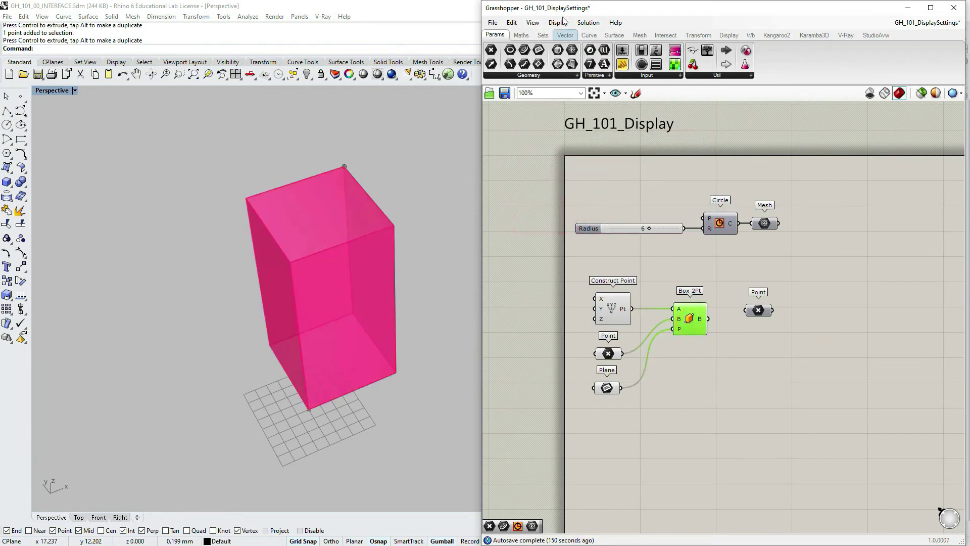
{"action": "left_click", "coordinate": [534, 22]}
{"action": "mouse_move", "coordinate": [566, 144]}
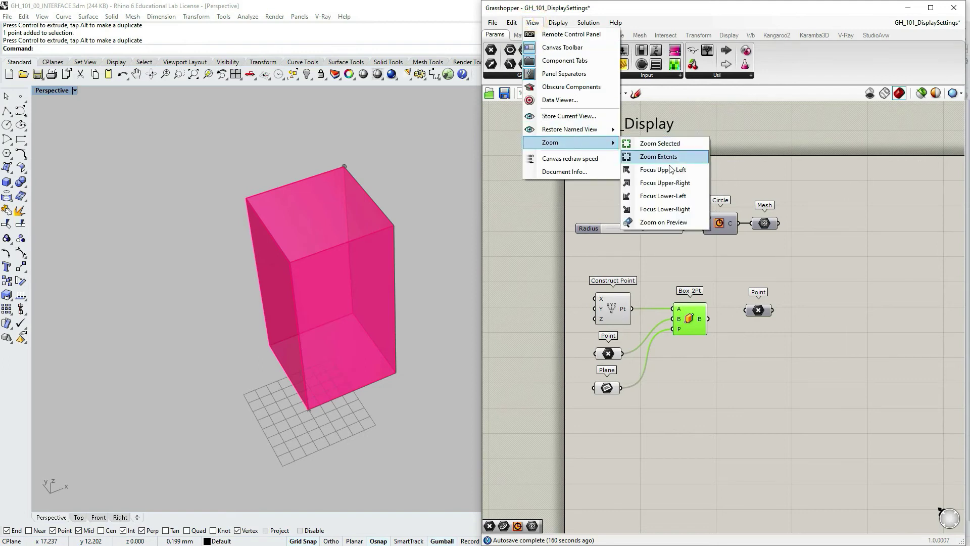
{"action": "left_click", "coordinate": [651, 144]}
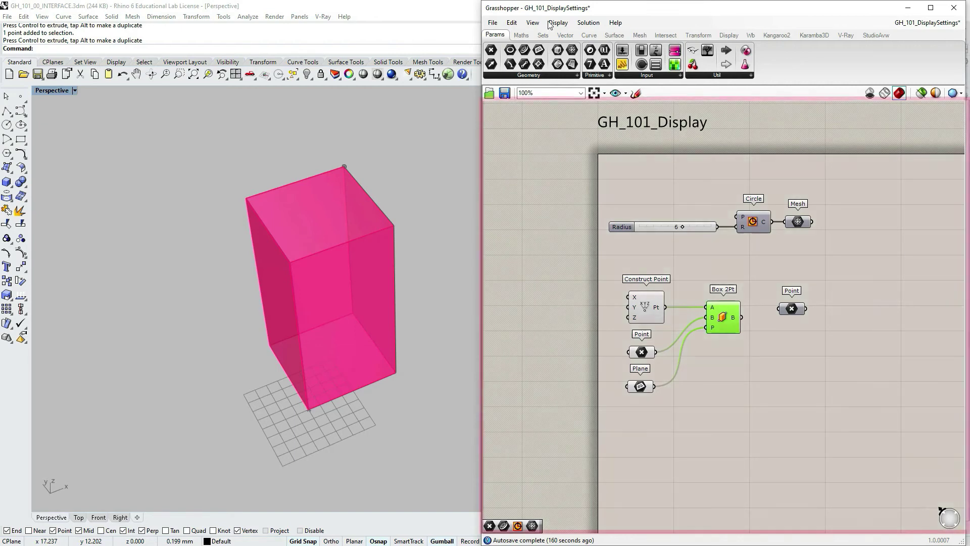
Step: Apply Zoom Extents, then Focus Upper-Right, then Focus Lower-Right to the canvas
{"action": "left_click", "coordinate": [531, 24]}
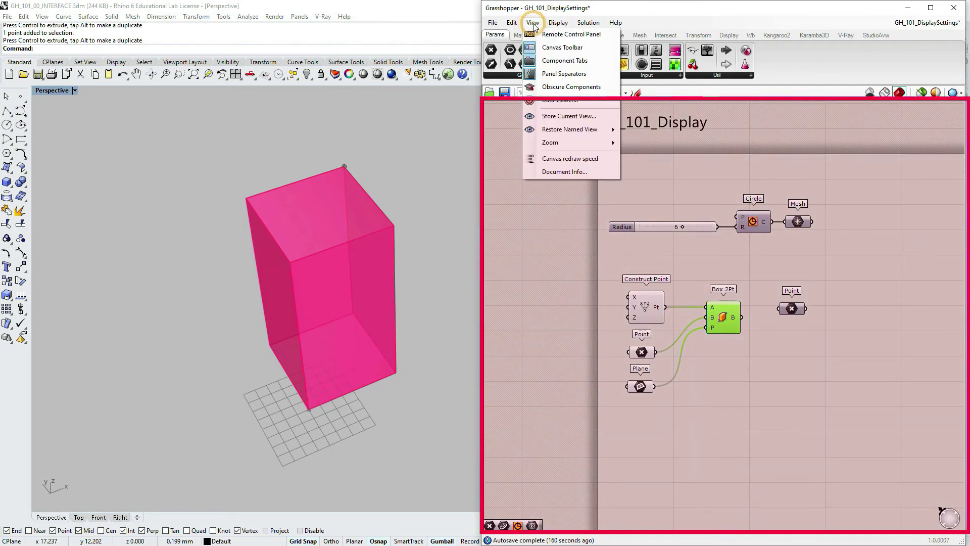
{"action": "mouse_move", "coordinate": [596, 143]}
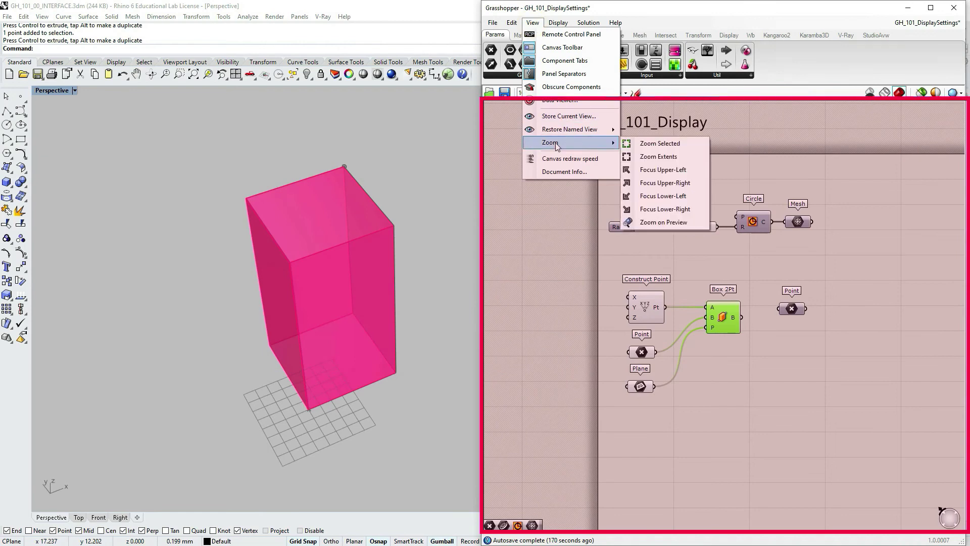
{"action": "left_click", "coordinate": [661, 160]}
{"action": "left_click", "coordinate": [532, 22]}
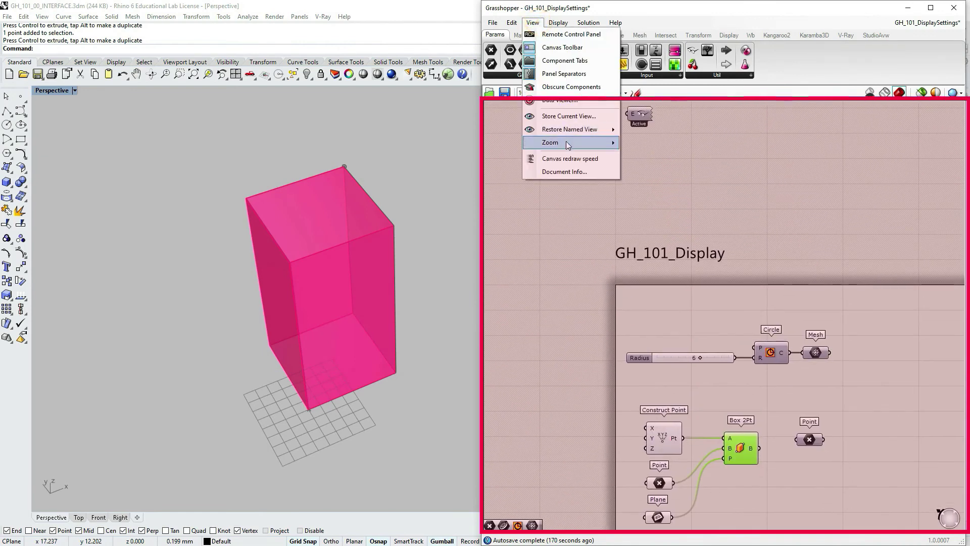
{"action": "mouse_move", "coordinate": [566, 142]}
{"action": "left_click", "coordinate": [667, 184]}
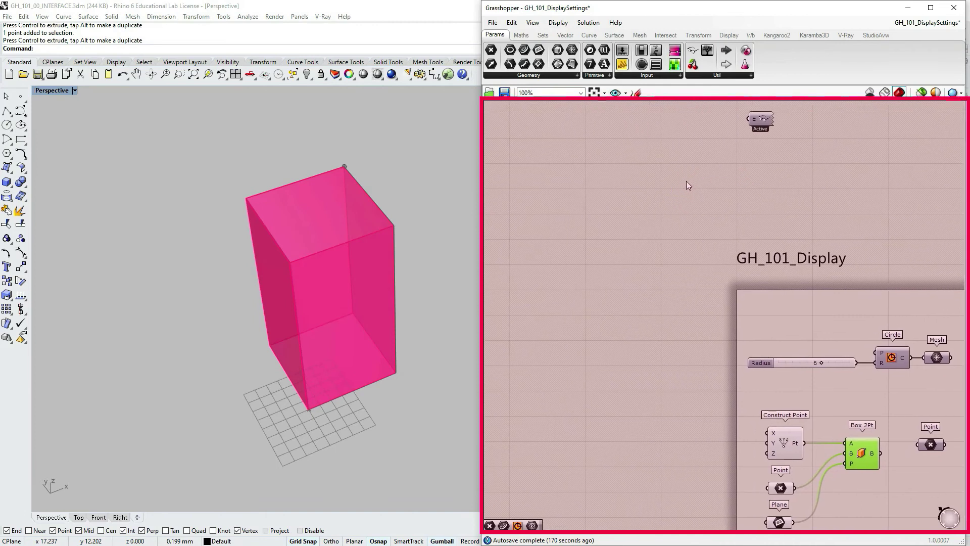
{"action": "left_click", "coordinate": [532, 23]}
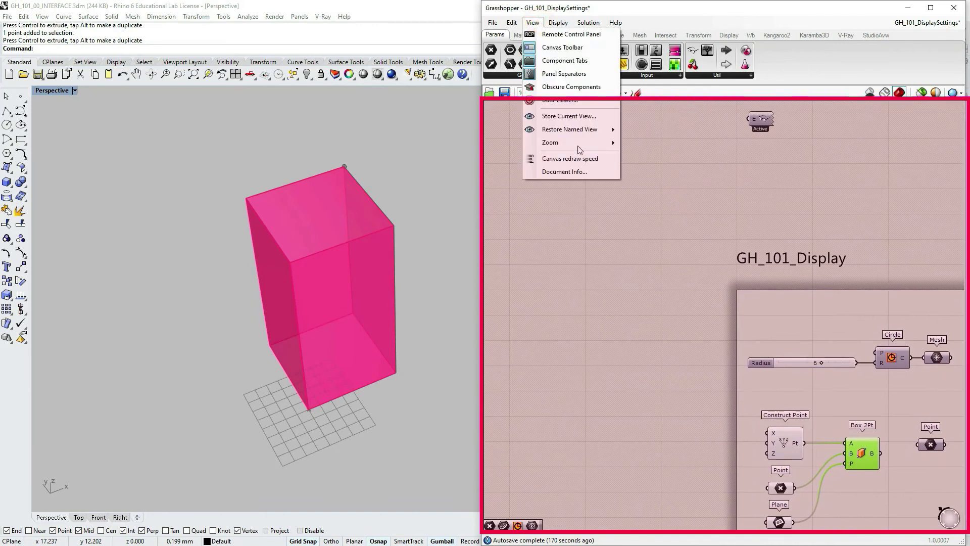
{"action": "mouse_move", "coordinate": [577, 144]}
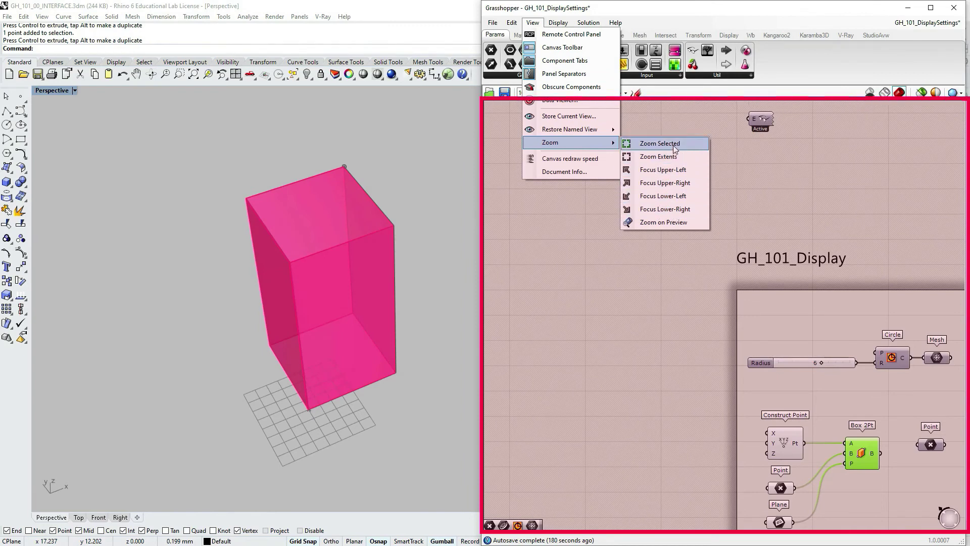
{"action": "left_click", "coordinate": [684, 211]}
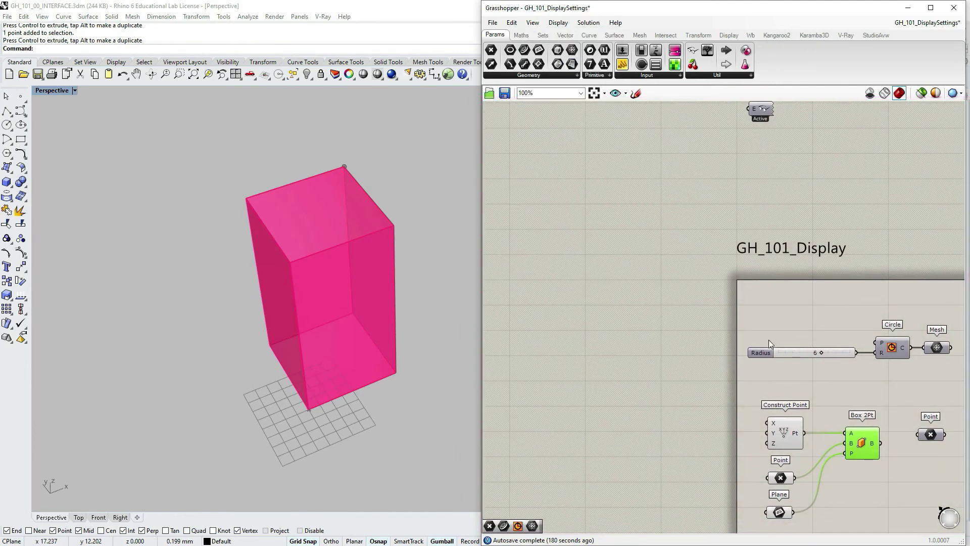
Step: Dismiss the view menu, then zoom out and orbit the Rhino view away from the box
{"action": "left_click", "coordinate": [532, 23]}
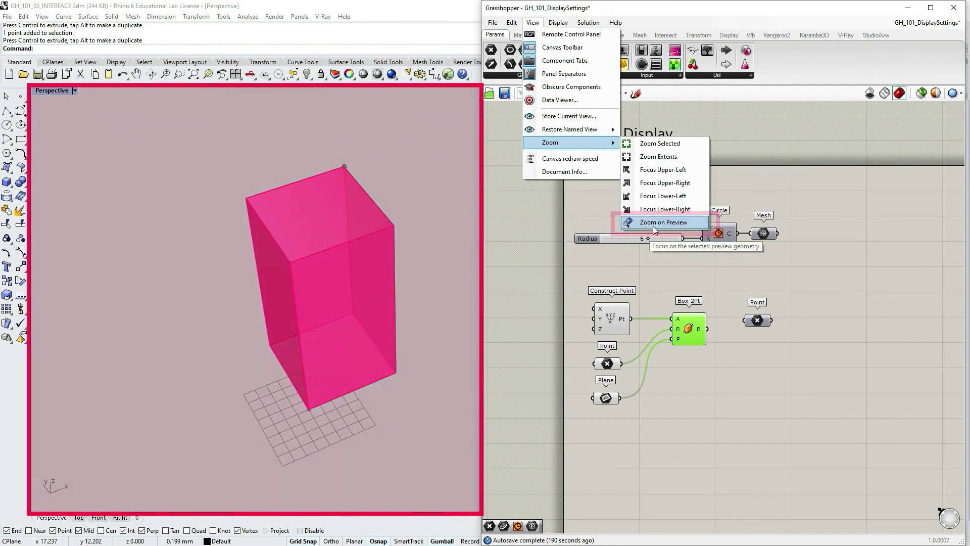
{"action": "left_click", "coordinate": [435, 218]}
{"action": "scroll", "coordinate": [351, 340], "scroll_direction": "down", "scroll_amount": 10}
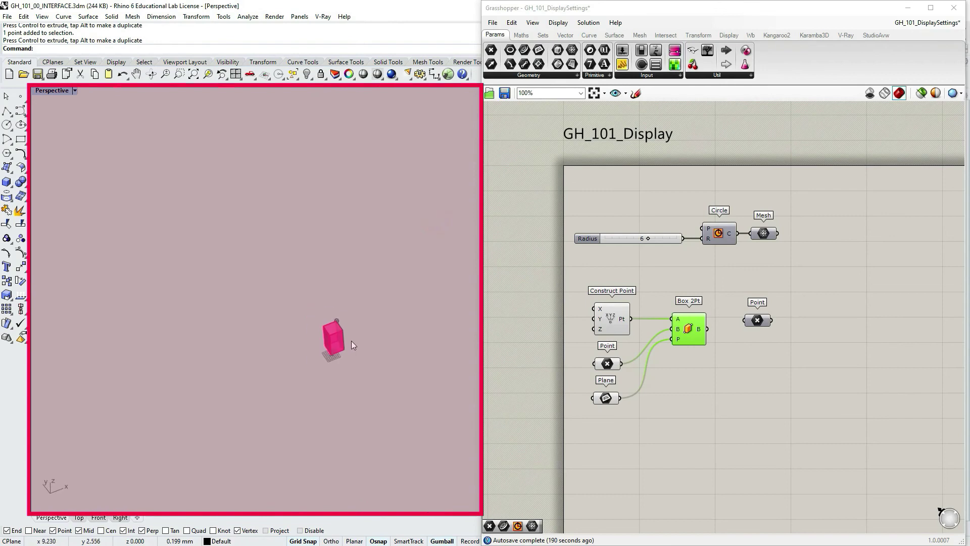
{"action": "right_click_drag", "start_coordinate": [409, 377], "coordinate": [399, 242]}
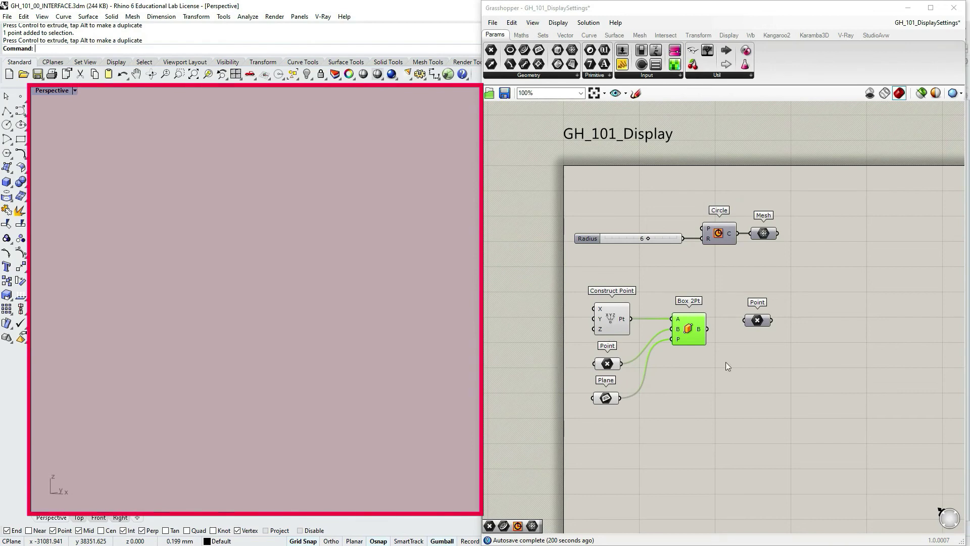
Step: Reselect Box 2Pt, use Zoom on Preview to refocus Rhino on the box, orbit, then deselect
{"action": "left_click", "coordinate": [709, 373]}
{"action": "left_click", "coordinate": [695, 328]}
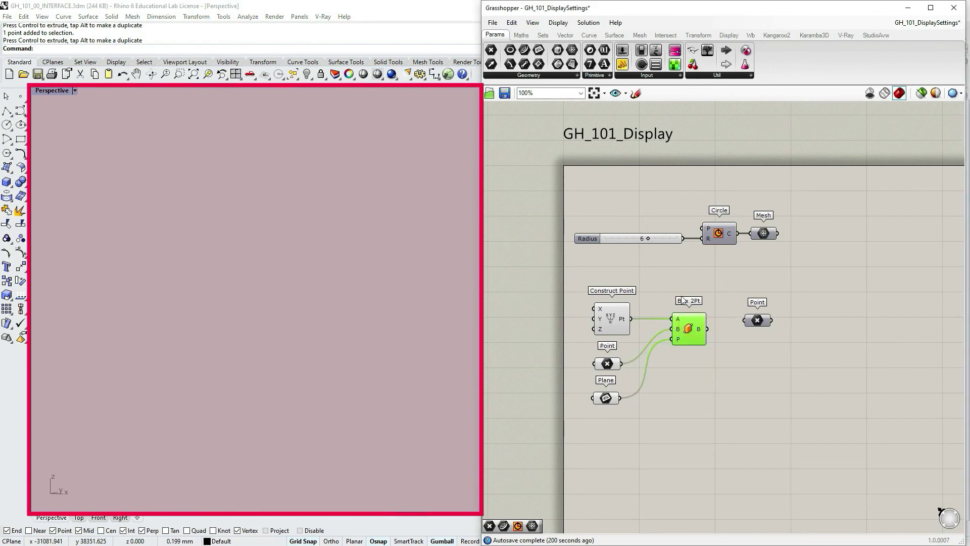
{"action": "left_click", "coordinate": [534, 25]}
{"action": "mouse_move", "coordinate": [591, 142]}
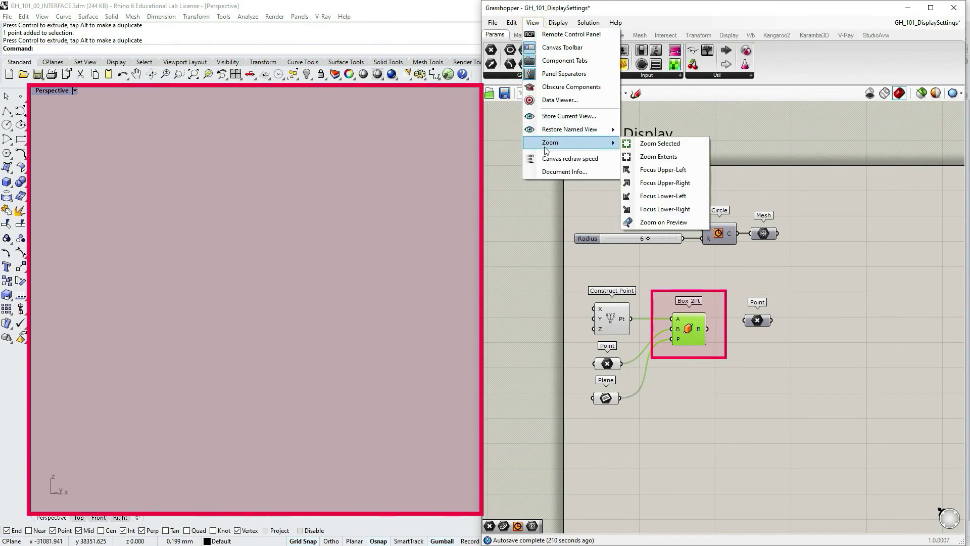
{"action": "left_click", "coordinate": [661, 224]}
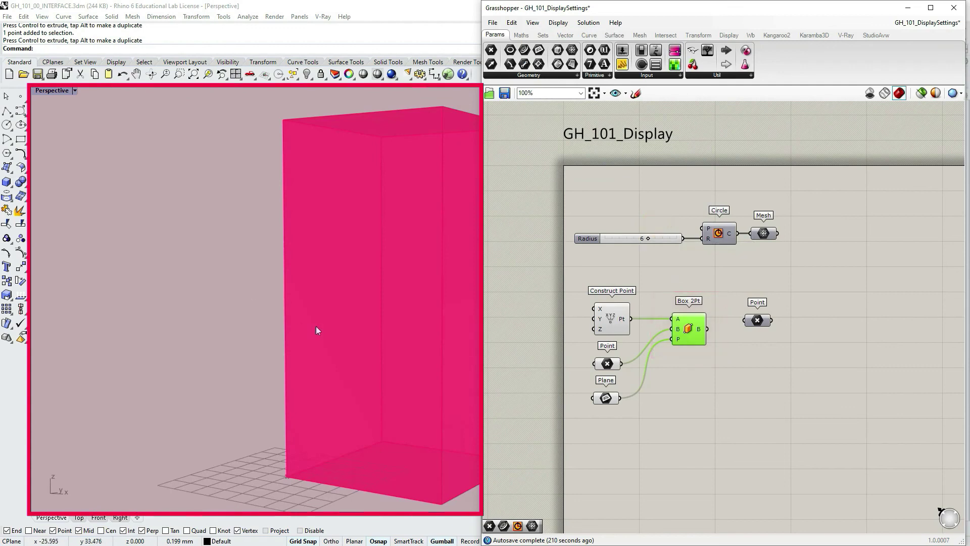
{"action": "right_click_drag", "start_coordinate": [210, 297], "coordinate": [304, 322]}
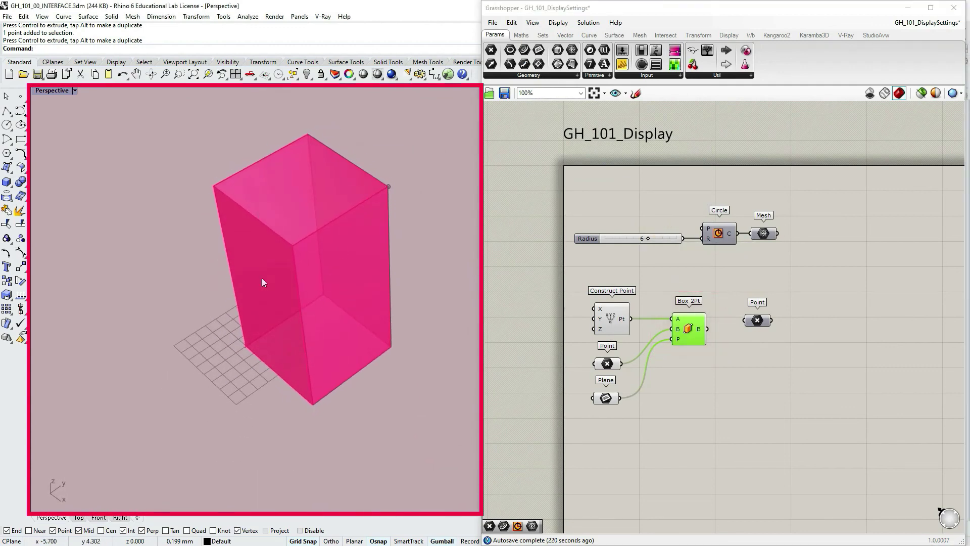
{"action": "left_click", "coordinate": [718, 361]}
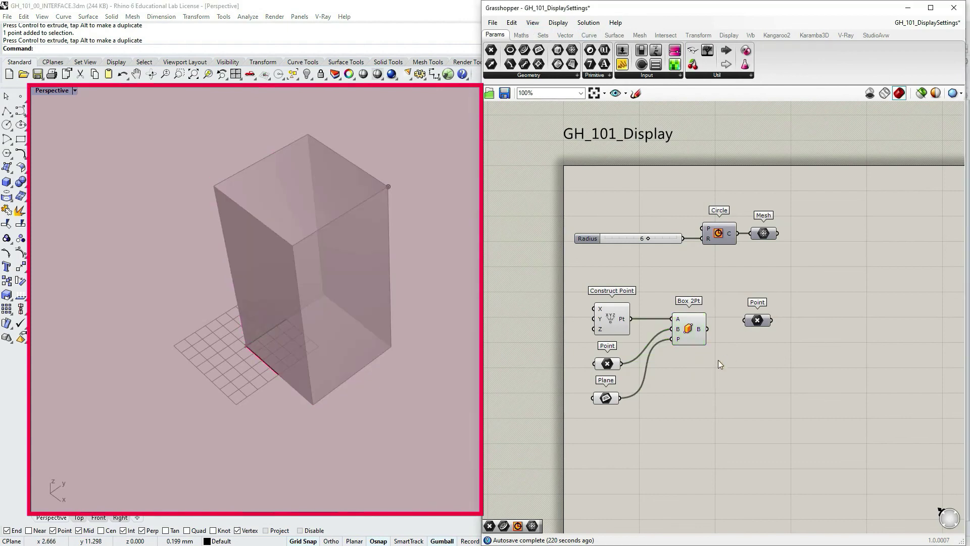
Step: Select Box 2Pt and zoom Rhino onto it via the radial menu's Zoom, then deselect
{"action": "left_click", "coordinate": [690, 331]}
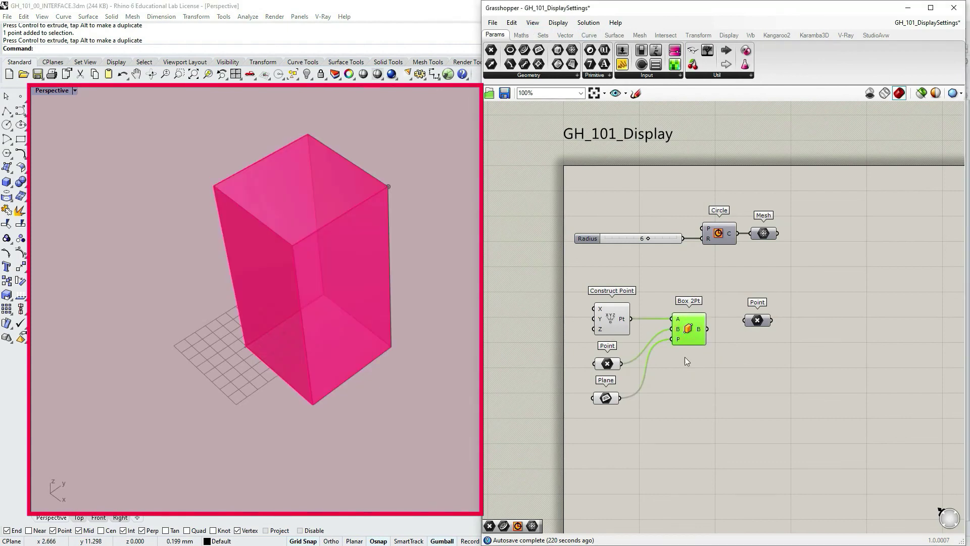
{"action": "middle_click", "coordinate": [689, 329]}
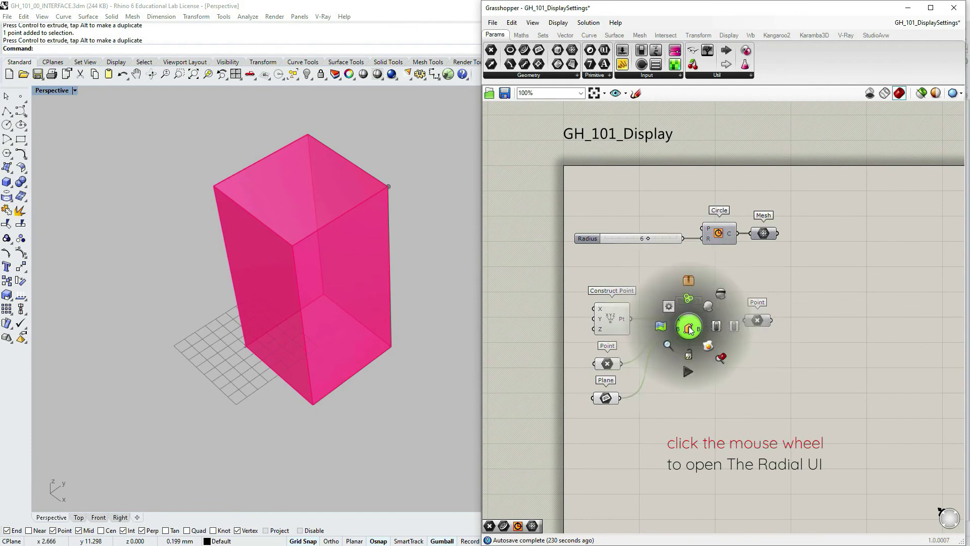
{"action": "left_click", "coordinate": [720, 359]}
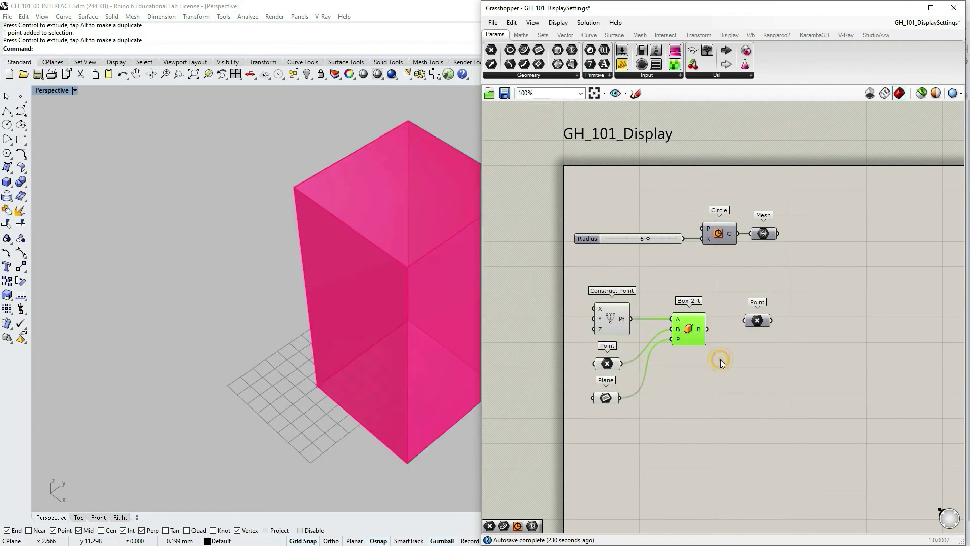
{"action": "scroll", "coordinate": [262, 298], "scroll_direction": "down", "scroll_amount": 2}
{"action": "scroll", "coordinate": [371, 313], "scroll_direction": "up", "scroll_amount": 2}
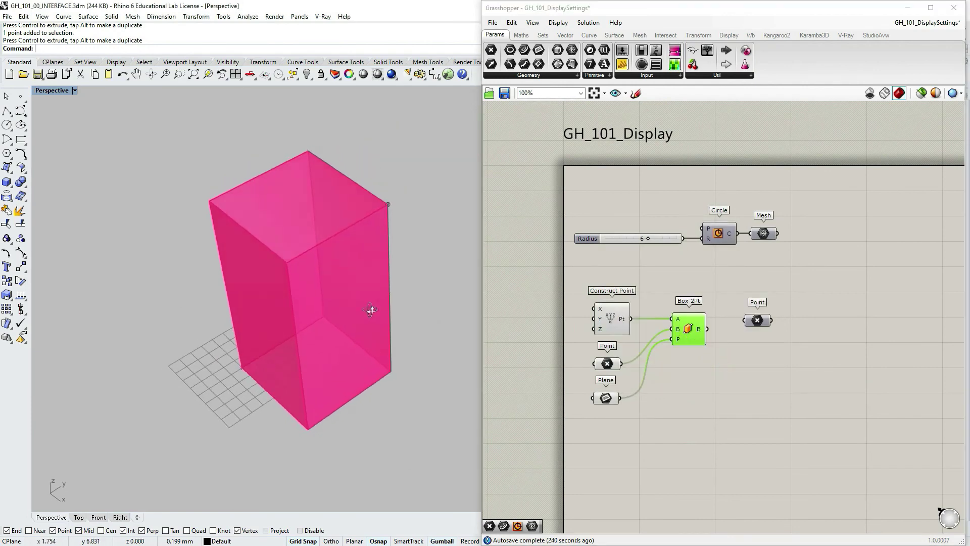
{"action": "left_click", "coordinate": [817, 278]}
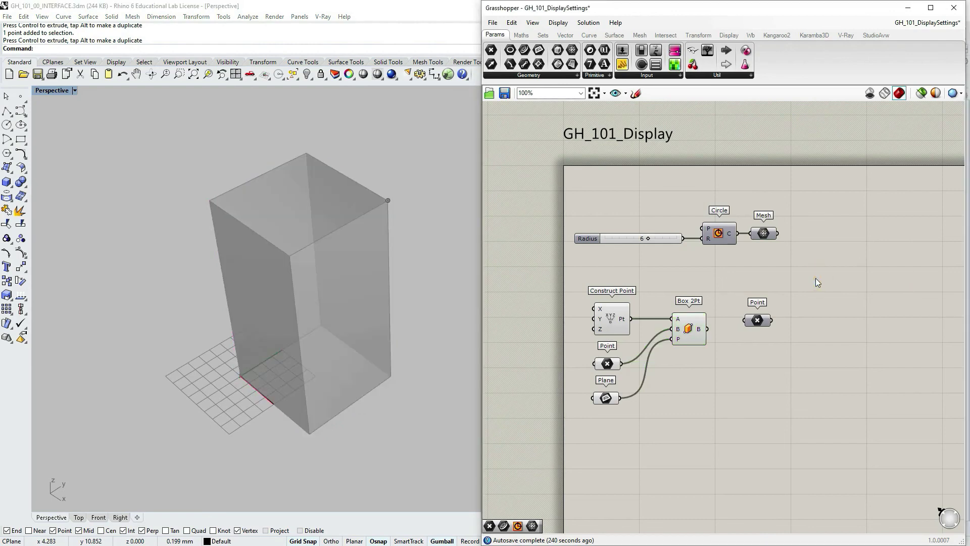